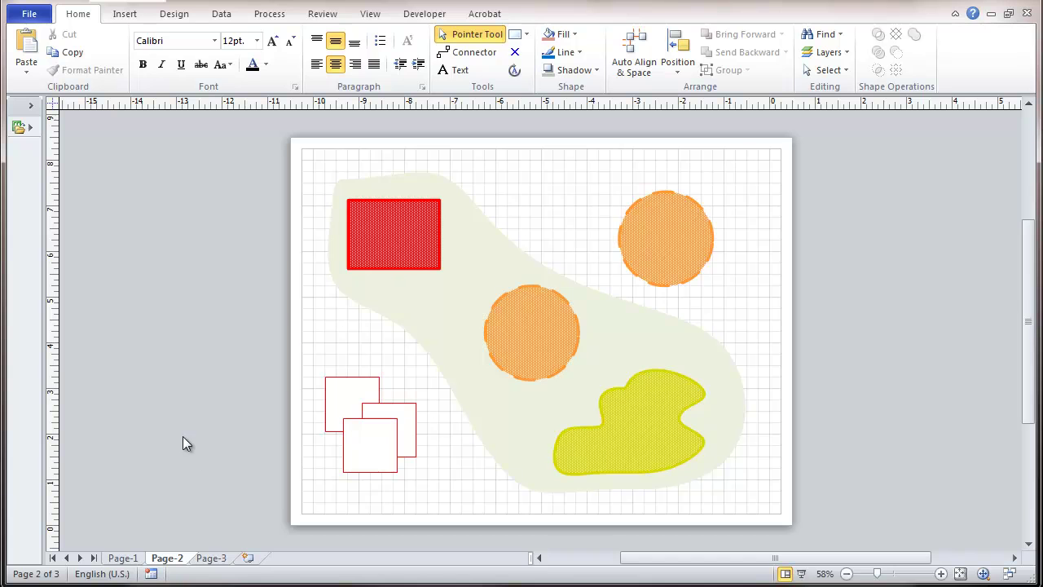
Marquee-select the three overlapping outlined squares at lower left and delete them
{"action": "left_click_drag", "start_coordinate": [273, 360], "coordinate": [441, 491]}
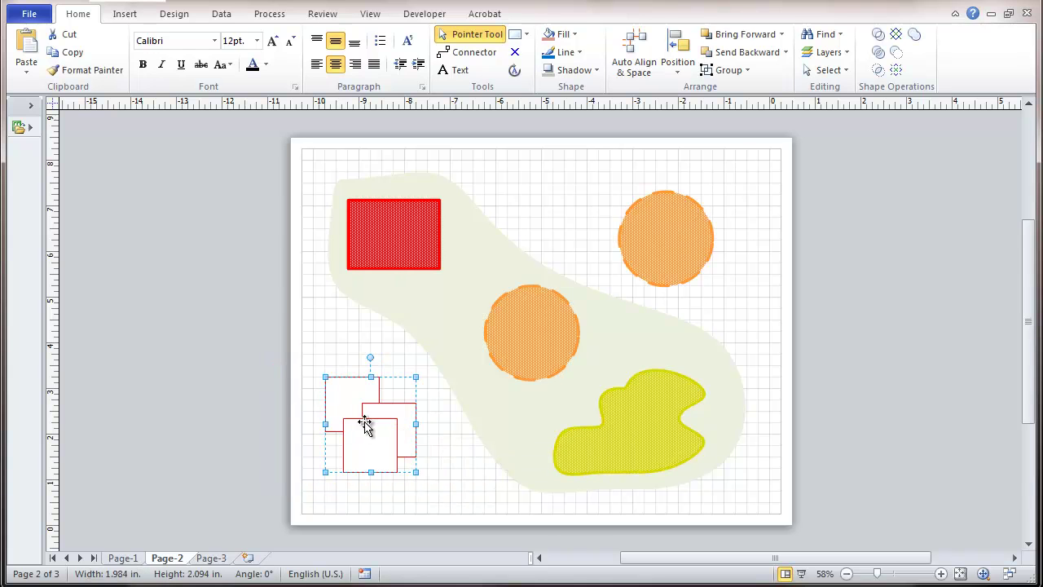
{"action": "key", "text": "Delete"}
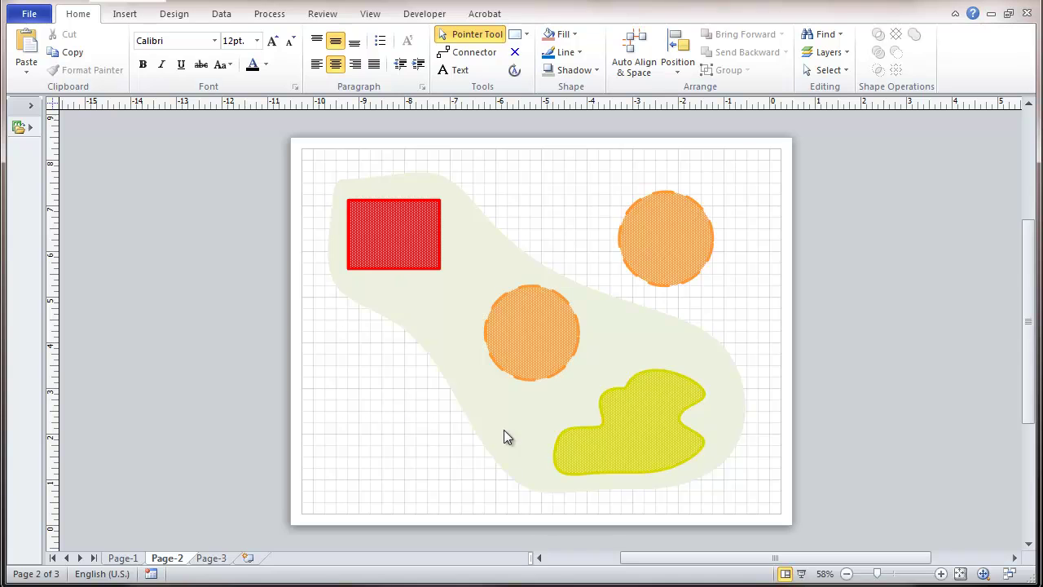
Zoom in and draw a small rectangle at the left of the page
{"action": "left_click", "coordinate": [941, 574]}
{"action": "left_click", "coordinate": [942, 574]}
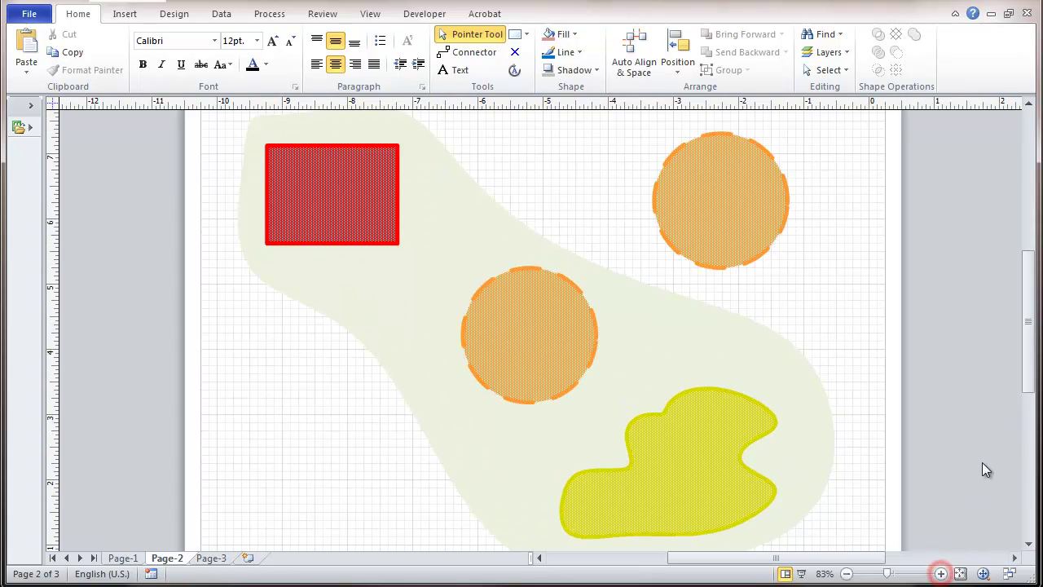
{"action": "left_click_drag", "start_coordinate": [1022, 364], "coordinate": [1020, 400]}
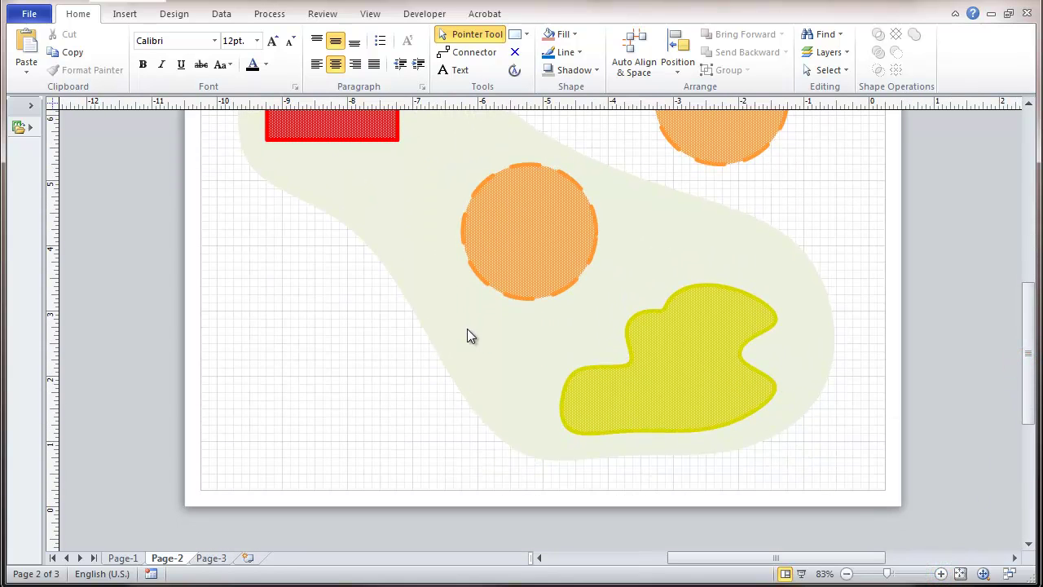
{"action": "left_click", "coordinate": [514, 36]}
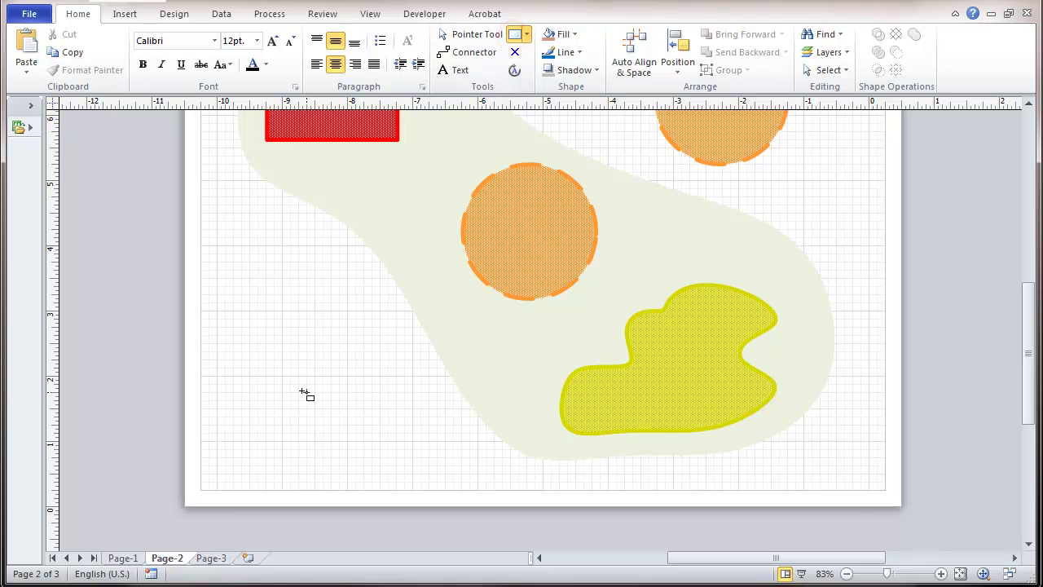
{"action": "left_click_drag", "start_coordinate": [235, 313], "coordinate": [331, 334]}
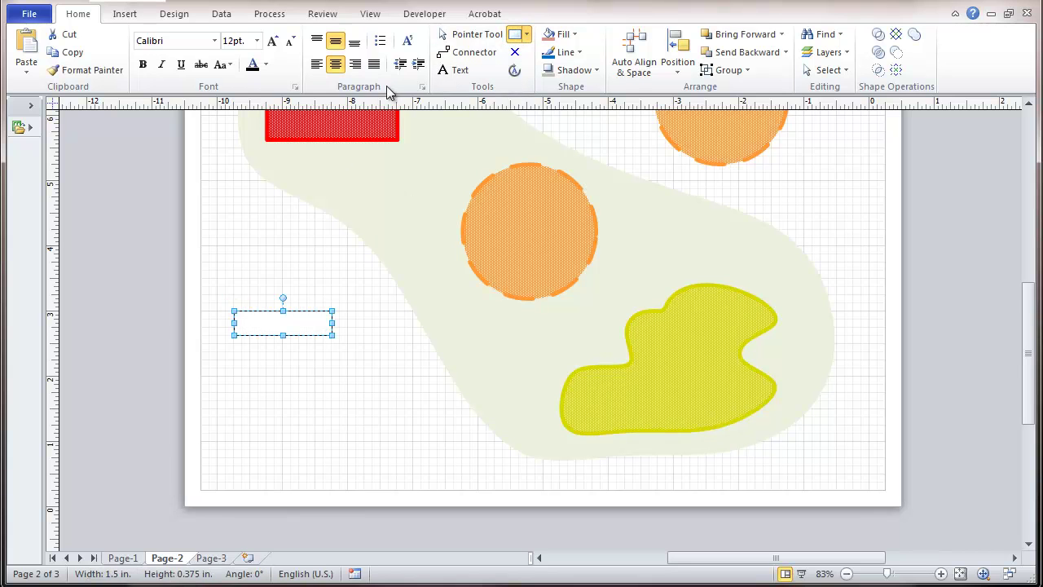
Copy the rectangle just above it and label the copy 'Show Tropical Fruit'
{"action": "left_click", "coordinate": [471, 36]}
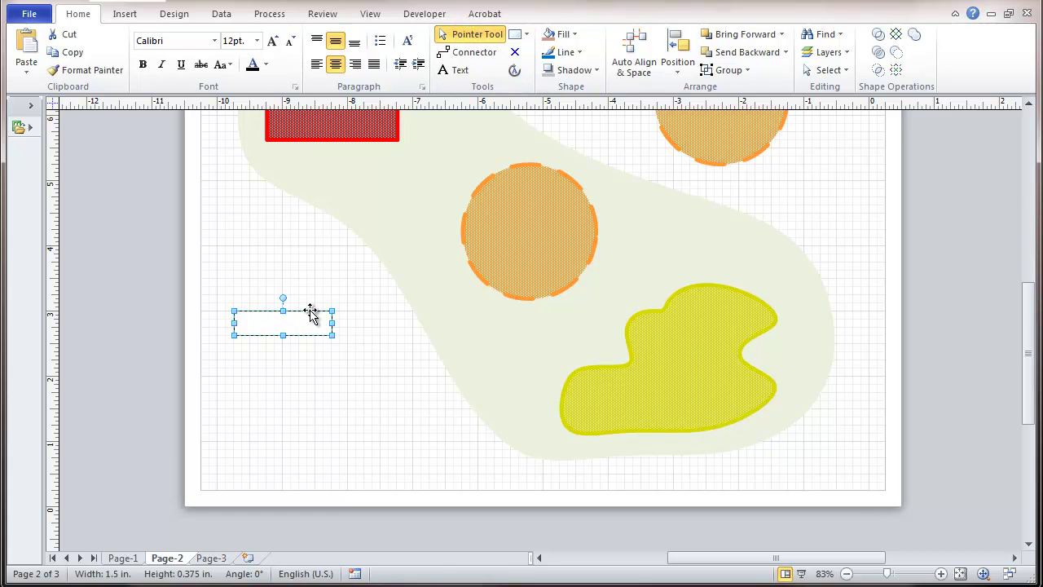
{"action": "left_click_drag", "start_coordinate": [310, 310], "coordinate": [306, 280]}
{"action": "left_click", "coordinate": [295, 249]}
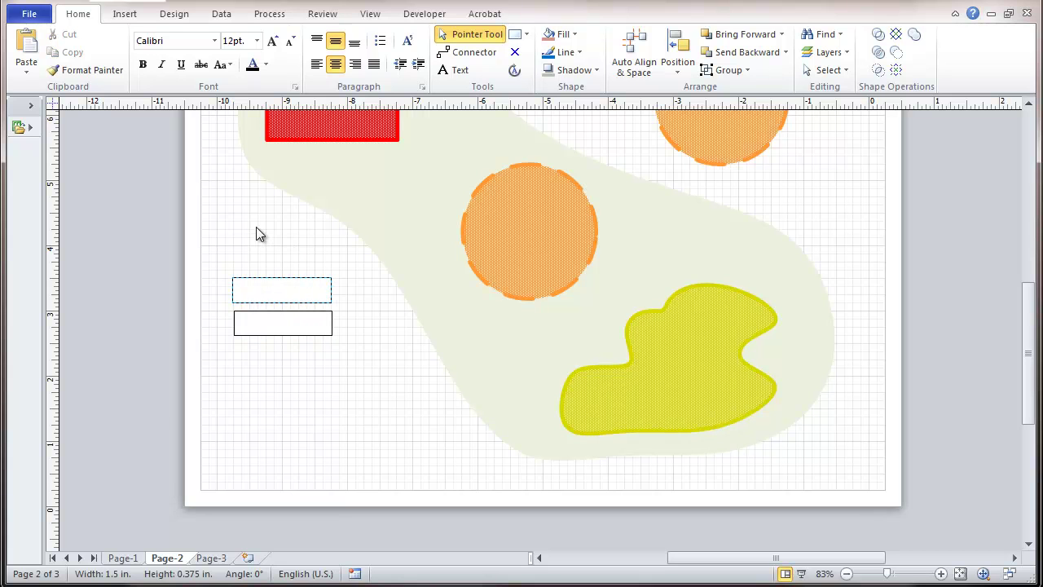
{"action": "type", "text": "Show Tropical Fruit"}
{"action": "left_click", "coordinate": [299, 363]}
{"action": "left_click", "coordinate": [281, 323]}
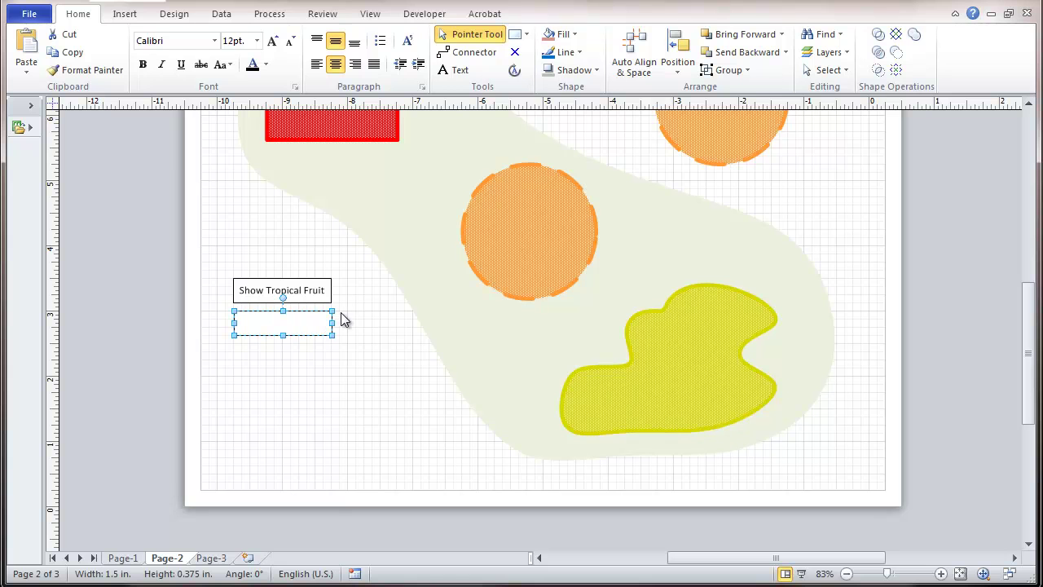
Give the empty box a fill using pattern 08 in Fill Options
{"action": "left_click", "coordinate": [575, 33]}
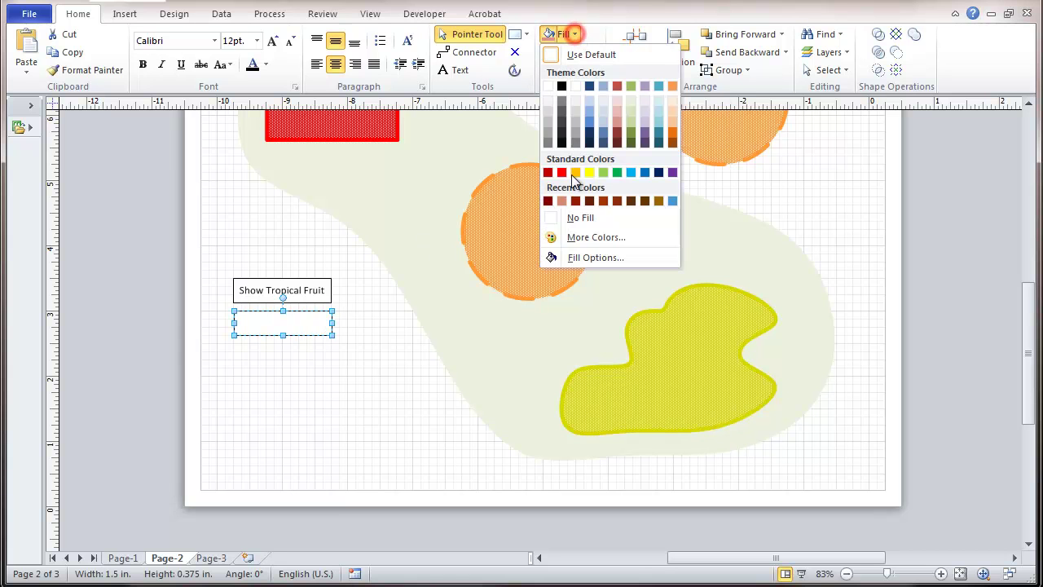
{"action": "left_click", "coordinate": [590, 258]}
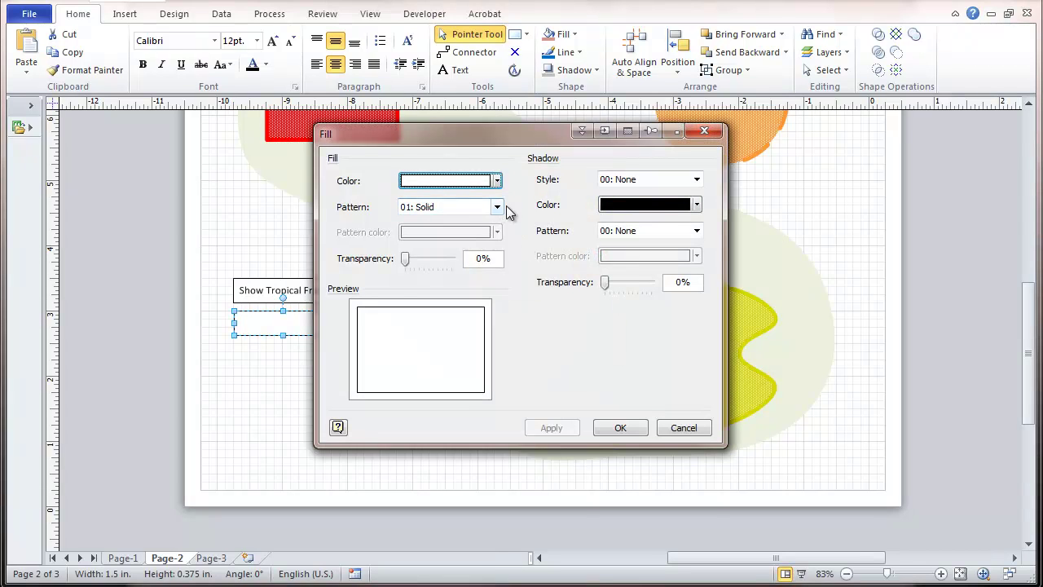
{"action": "left_click", "coordinate": [497, 208]}
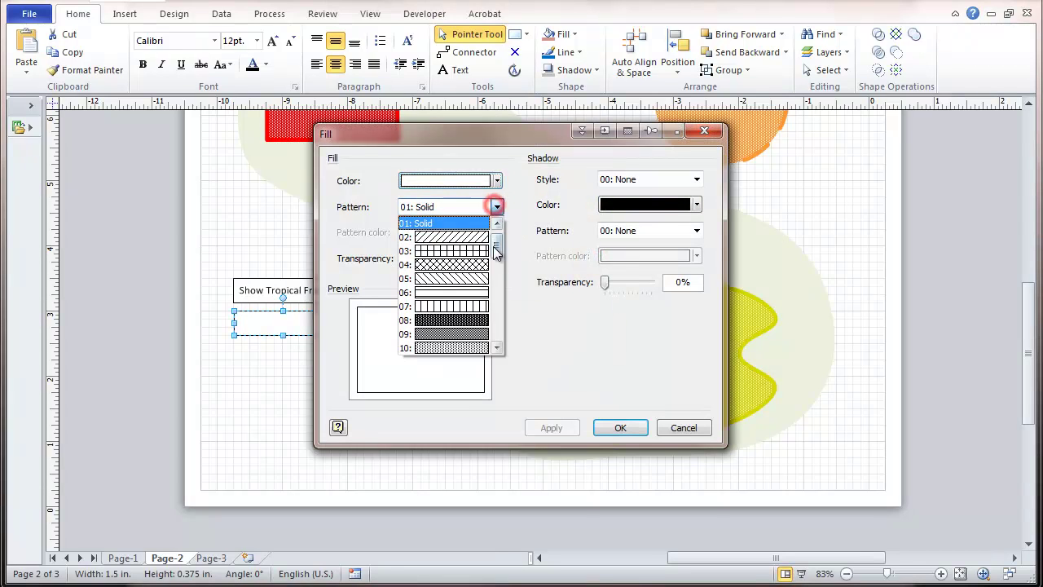
{"action": "left_click", "coordinate": [470, 321]}
{"action": "left_click", "coordinate": [554, 428]}
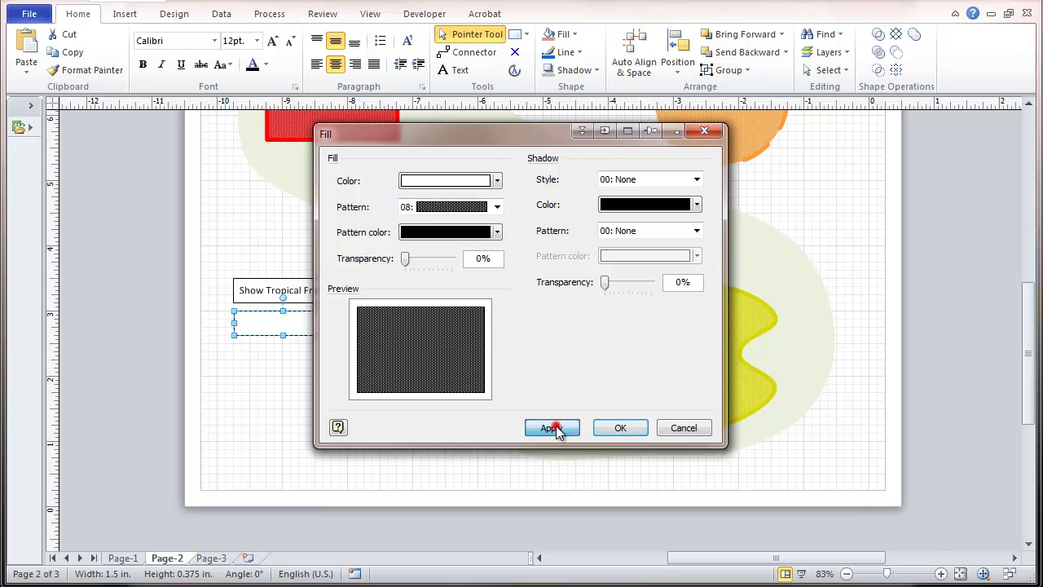
{"action": "left_click", "coordinate": [620, 429]}
{"action": "left_click", "coordinate": [406, 329]}
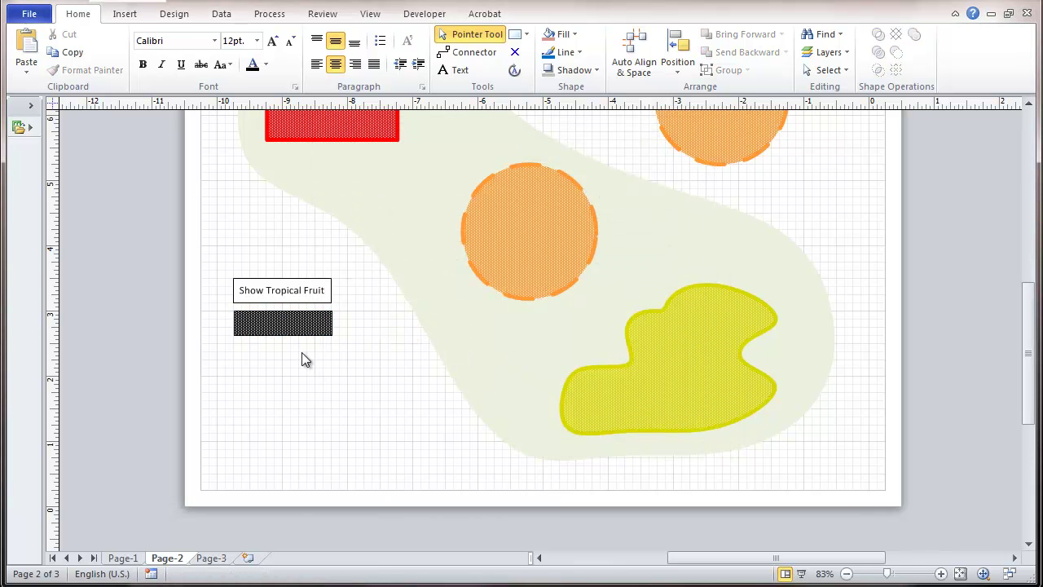
Duplicate the label and patterned bar lower down, relabelling the copy 'Show Non-Tropical Fruit'
{"action": "left_click", "coordinate": [222, 268]}
{"action": "left_click_drag", "start_coordinate": [221, 268], "coordinate": [344, 365]}
{"action": "left_click_drag", "start_coordinate": [298, 304], "coordinate": [298, 385]}
{"action": "left_click", "coordinate": [372, 404]}
{"action": "double_click", "coordinate": [295, 371]}
{"action": "type", "text": "Show Non-Tropical Fruit"}
{"action": "left_click", "coordinate": [371, 382]}
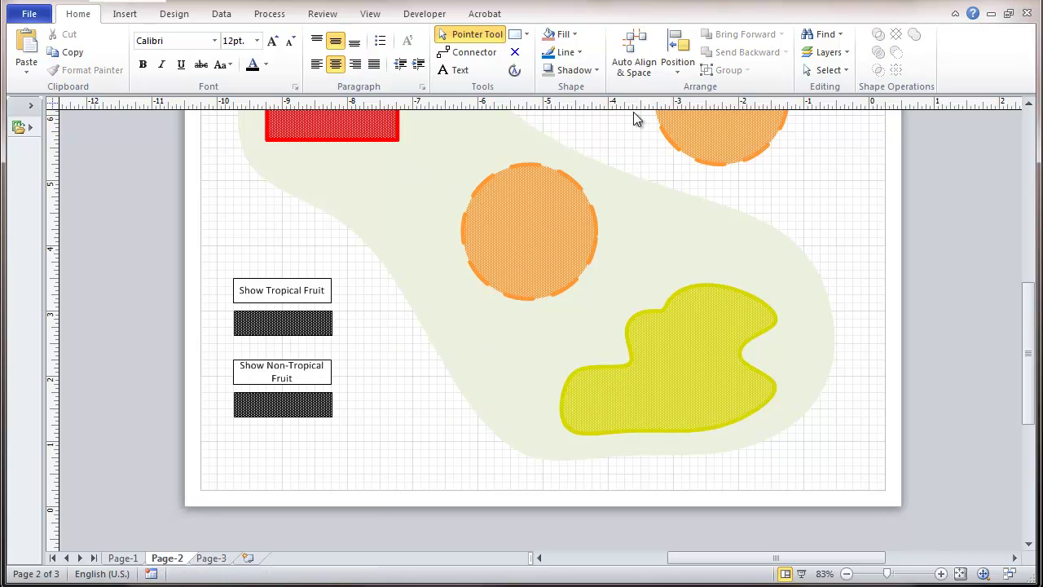
{"action": "left_click", "coordinate": [829, 54]}
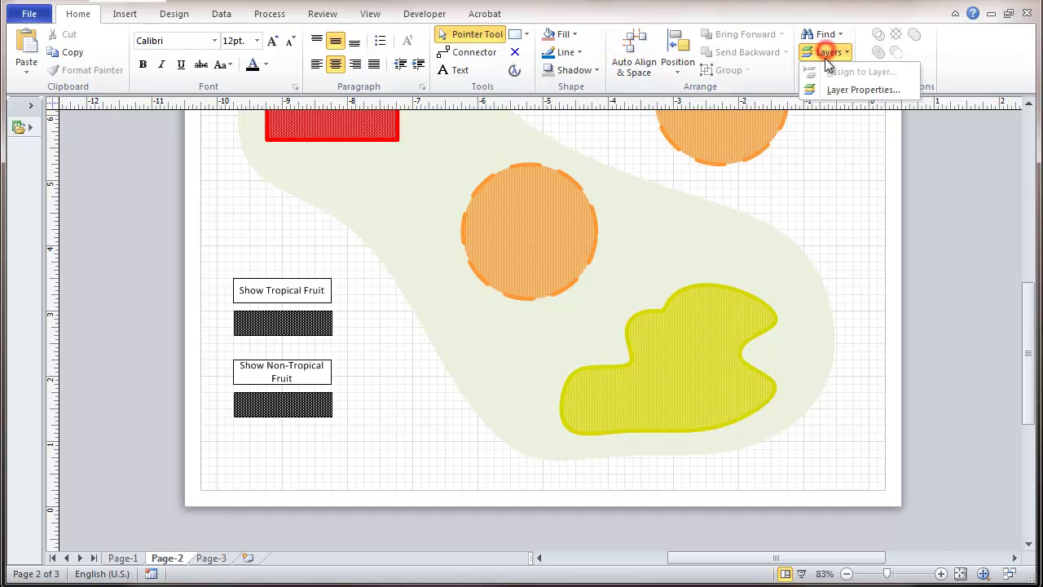
Create two new layers named 'Show Non-Tropical Button' and 'Show Troical Button'
{"action": "left_click", "coordinate": [835, 93]}
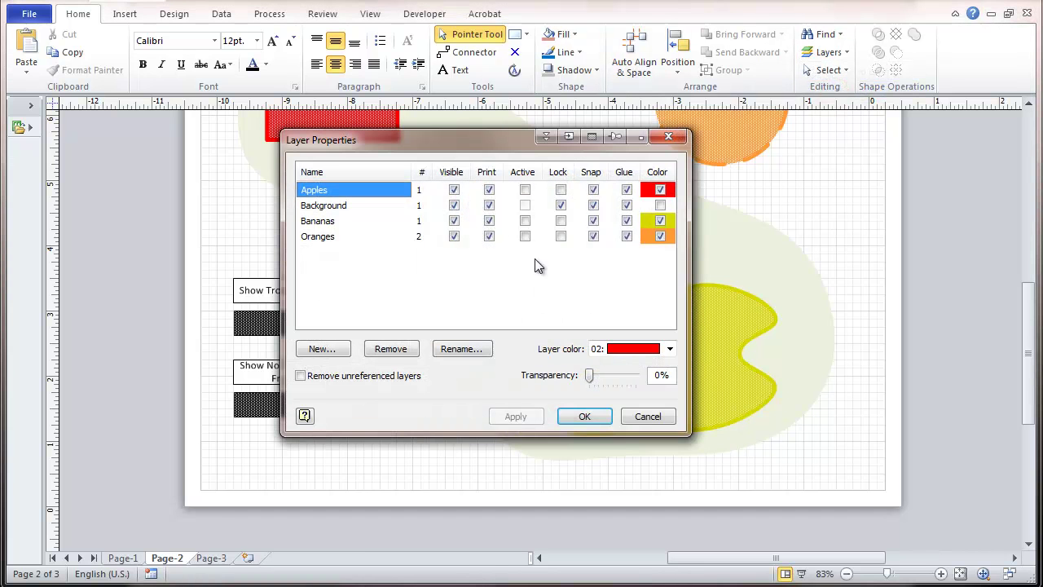
{"action": "left_click", "coordinate": [323, 350]}
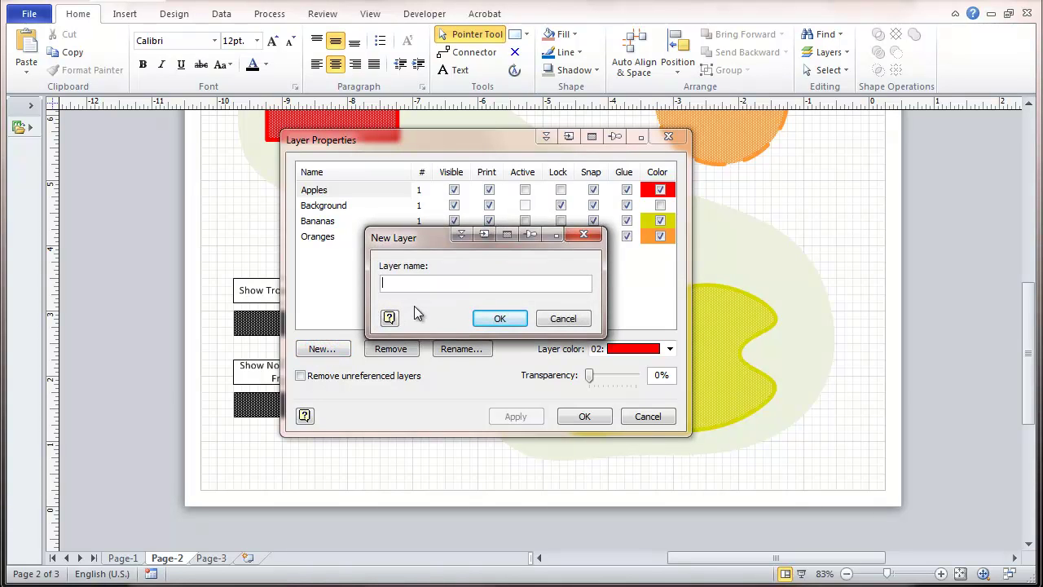
{"action": "type", "text": "Show Non-Tropical Button"}
{"action": "left_click", "coordinate": [485, 318]}
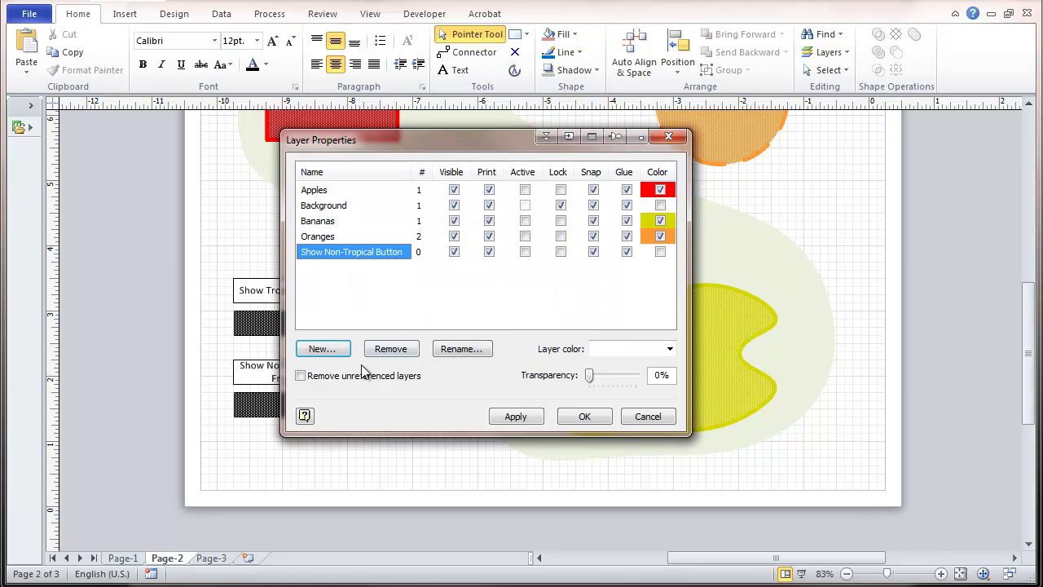
{"action": "left_click", "coordinate": [332, 348]}
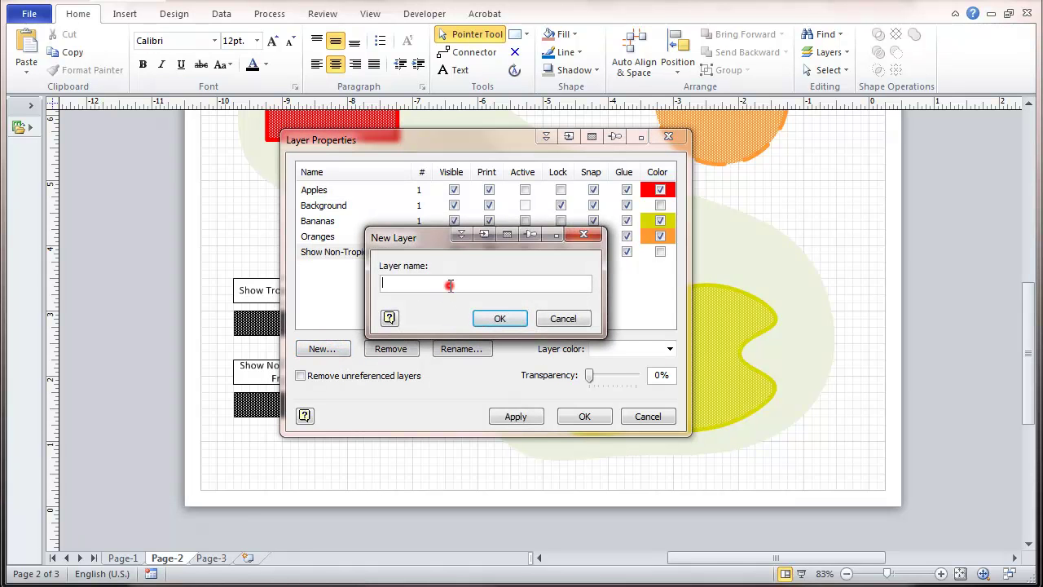
{"action": "type", "text": "Show Troical Button"}
{"action": "left_click", "coordinate": [504, 318]}
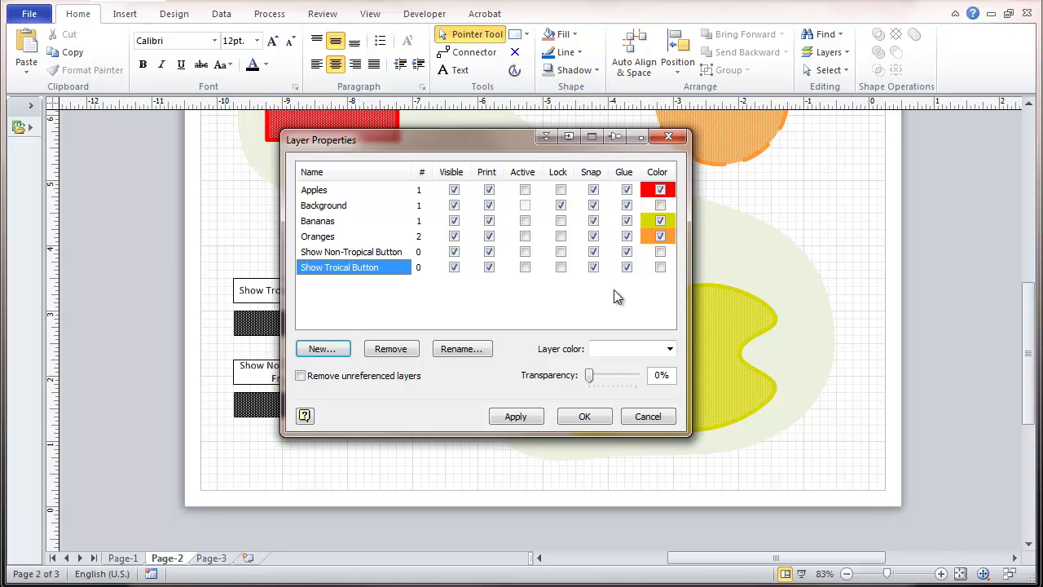
Give the Show Non-Tropical Button layer the light grey 16 layer colour
{"action": "left_click", "coordinate": [379, 252]}
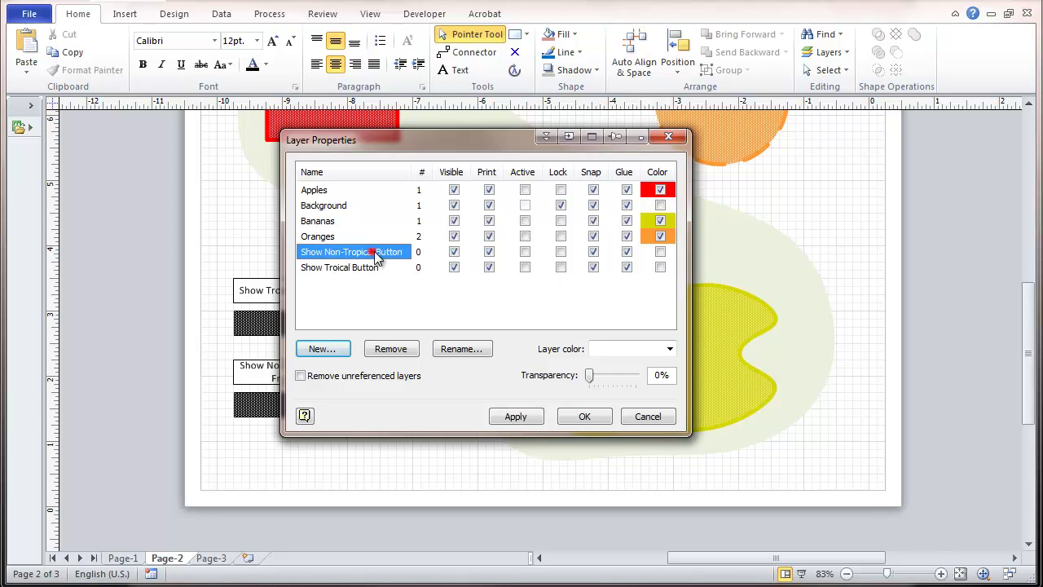
{"action": "left_click", "coordinate": [660, 252]}
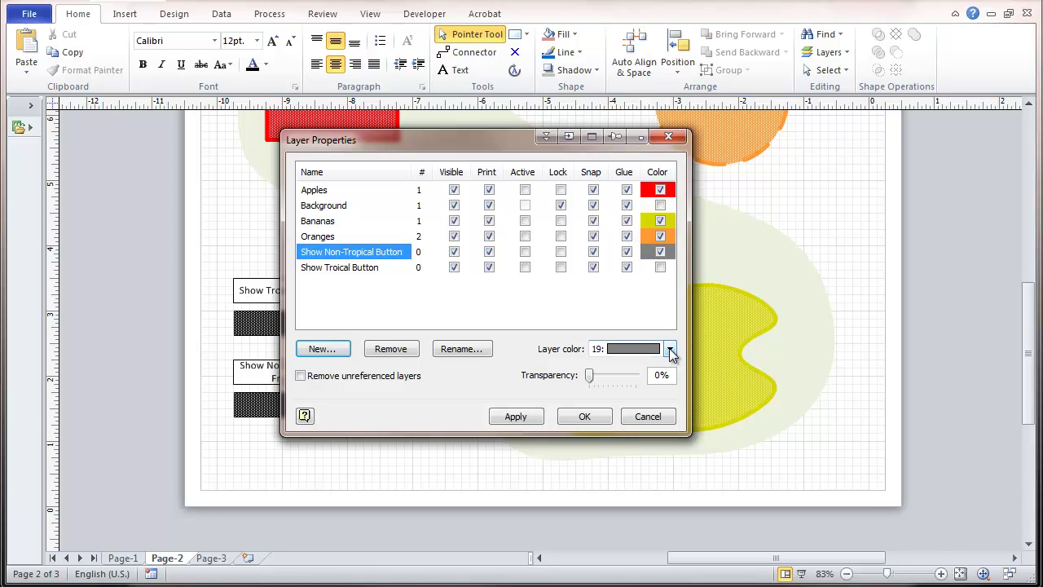
{"action": "left_click", "coordinate": [669, 349]}
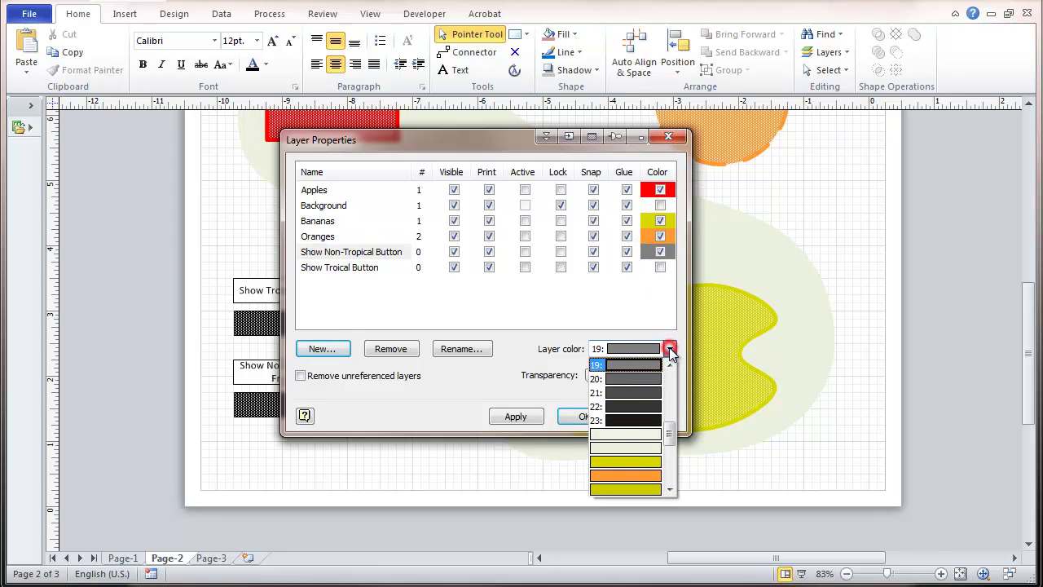
{"action": "left_click", "coordinate": [669, 365]}
{"action": "left_click", "coordinate": [669, 366]}
{"action": "left_click", "coordinate": [669, 365]}
{"action": "left_click", "coordinate": [669, 365]}
{"action": "left_click", "coordinate": [669, 365]}
{"action": "left_click", "coordinate": [611, 380]}
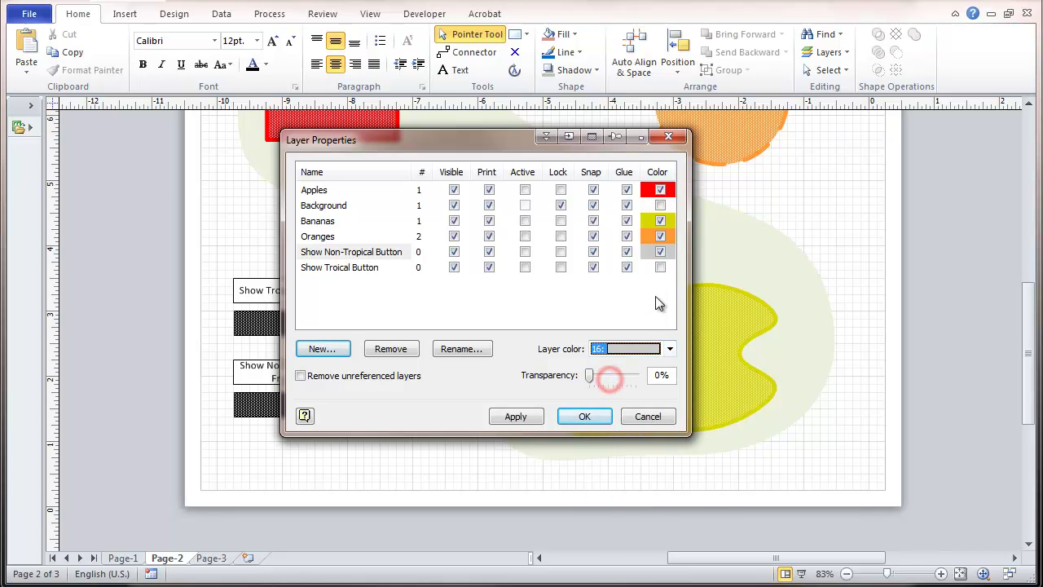
Give the Show Troical Button layer the green 03 layer colour and apply the changes
{"action": "left_click", "coordinate": [339, 272]}
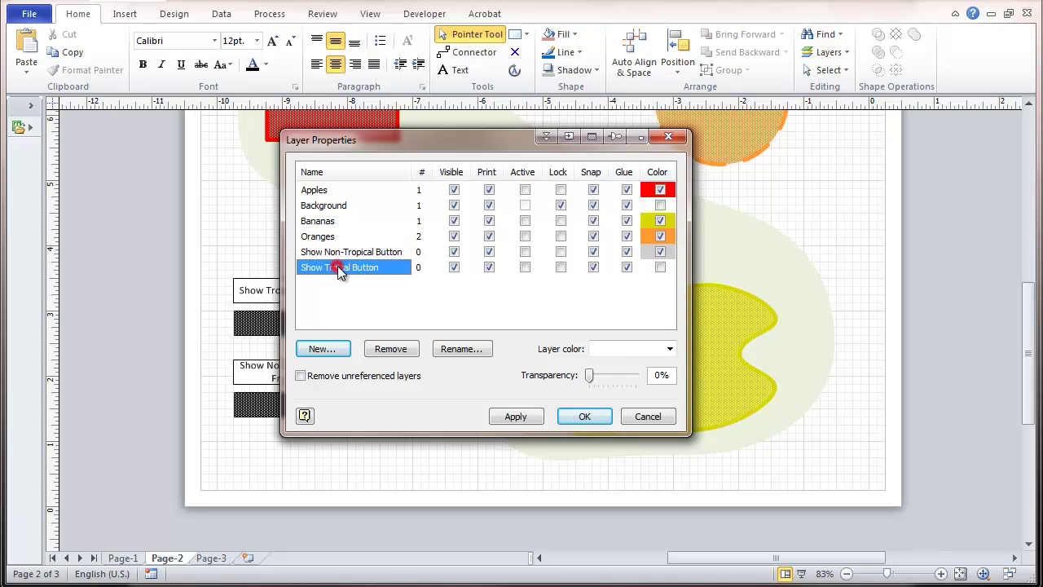
{"action": "left_click", "coordinate": [659, 268]}
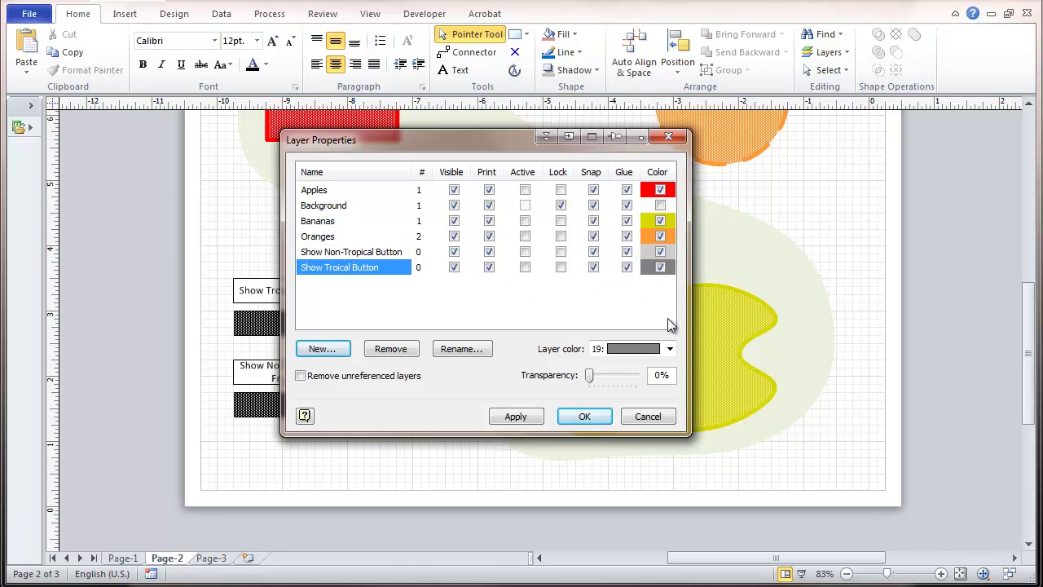
{"action": "left_click", "coordinate": [670, 349]}
{"action": "left_click", "coordinate": [671, 410]}
{"action": "left_click_drag", "start_coordinate": [670, 406], "coordinate": [670, 388]}
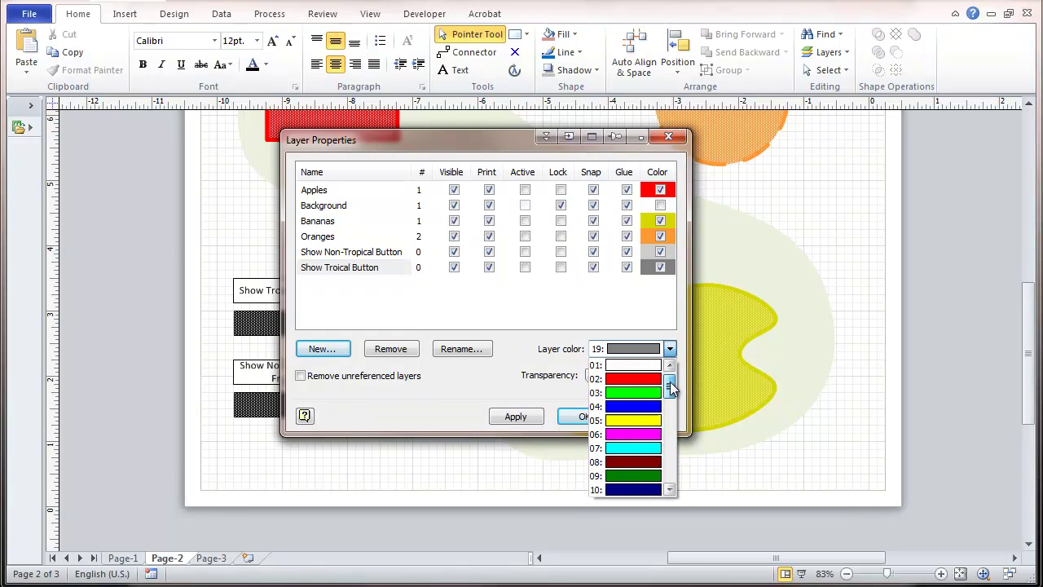
{"action": "left_click", "coordinate": [619, 392]}
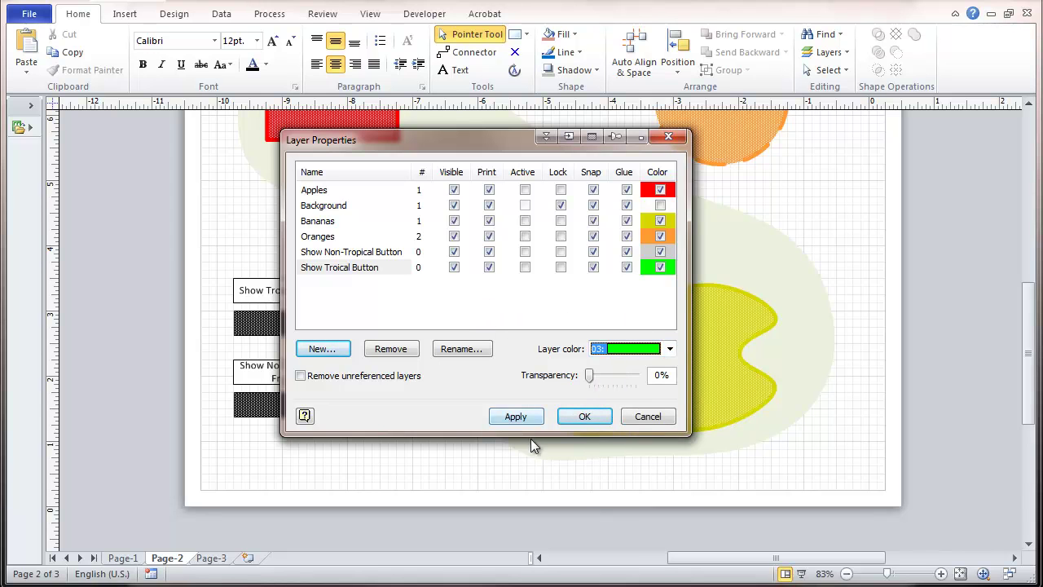
{"action": "left_click", "coordinate": [585, 419]}
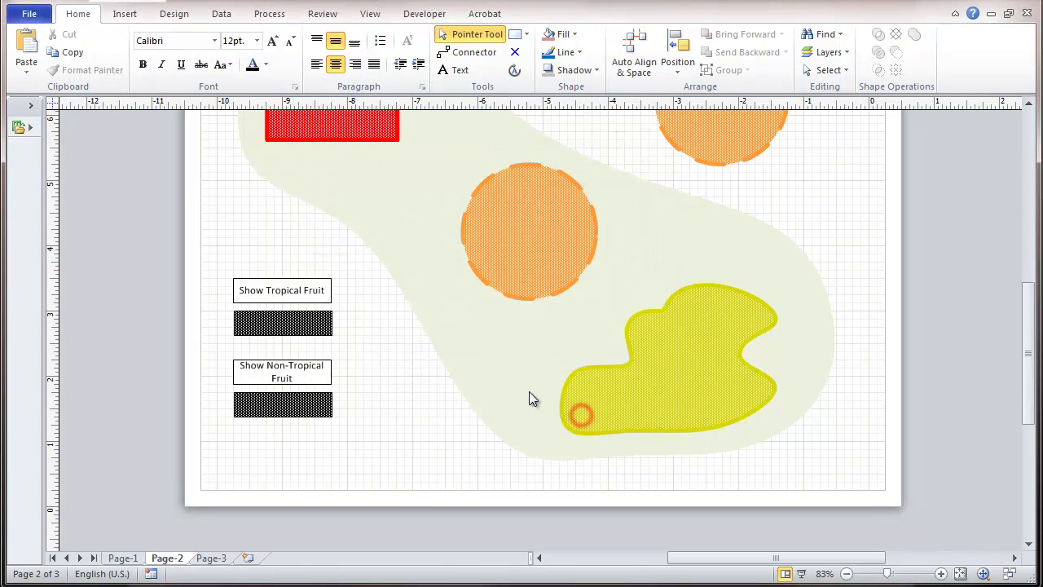
Assign the upper rectangle to Show Troical Button and the lower rectangle to Show Non-Tropical Button
{"action": "left_click", "coordinate": [290, 324]}
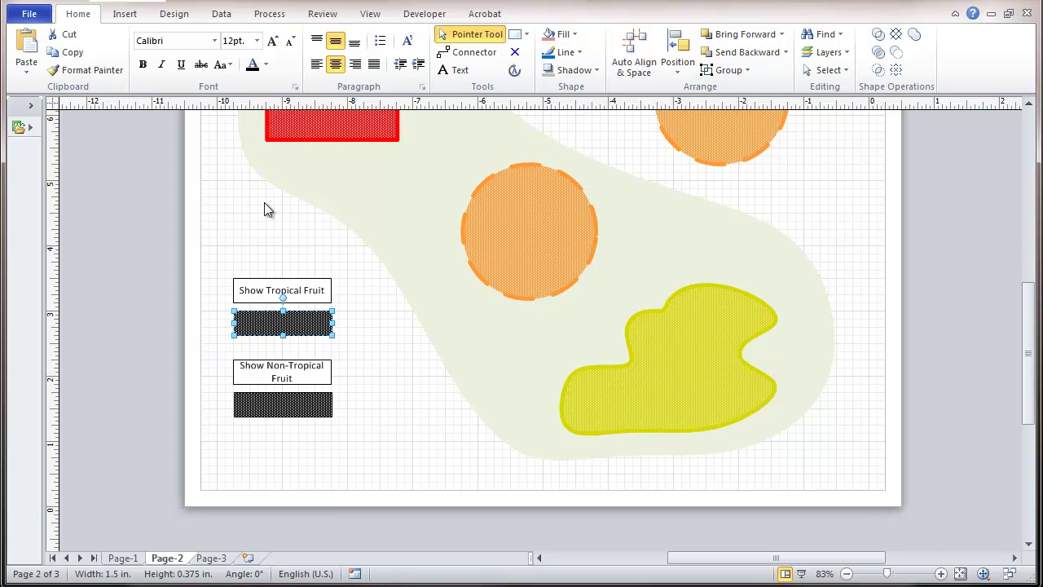
{"action": "left_click", "coordinate": [165, 5]}
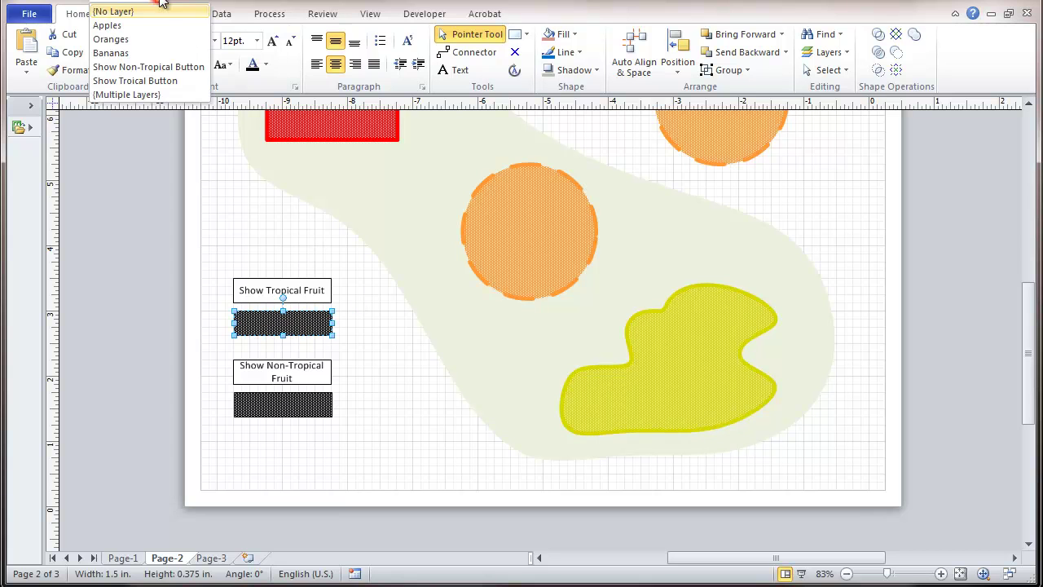
{"action": "left_click", "coordinate": [154, 80]}
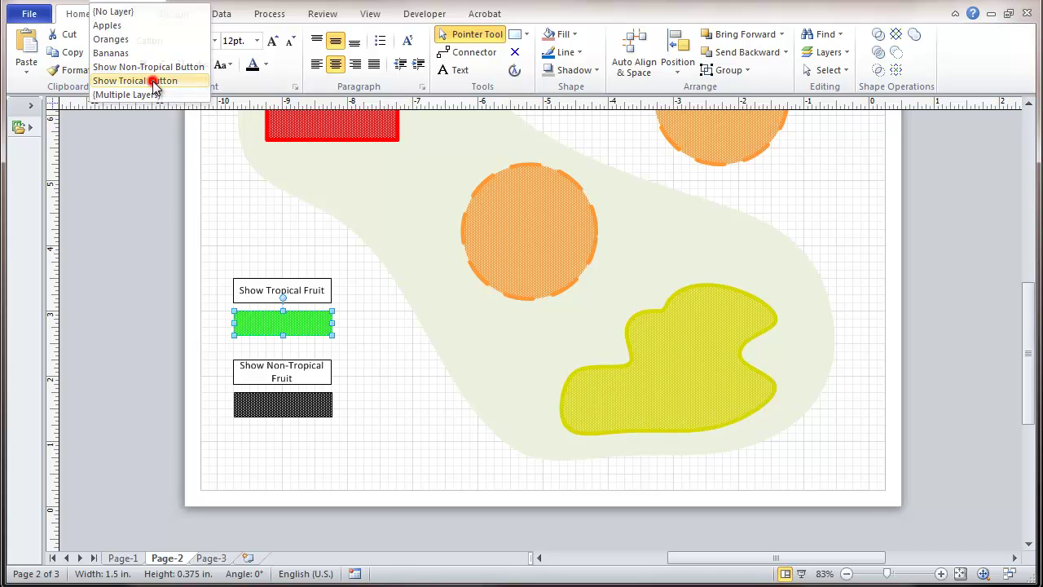
{"action": "left_click", "coordinate": [284, 403]}
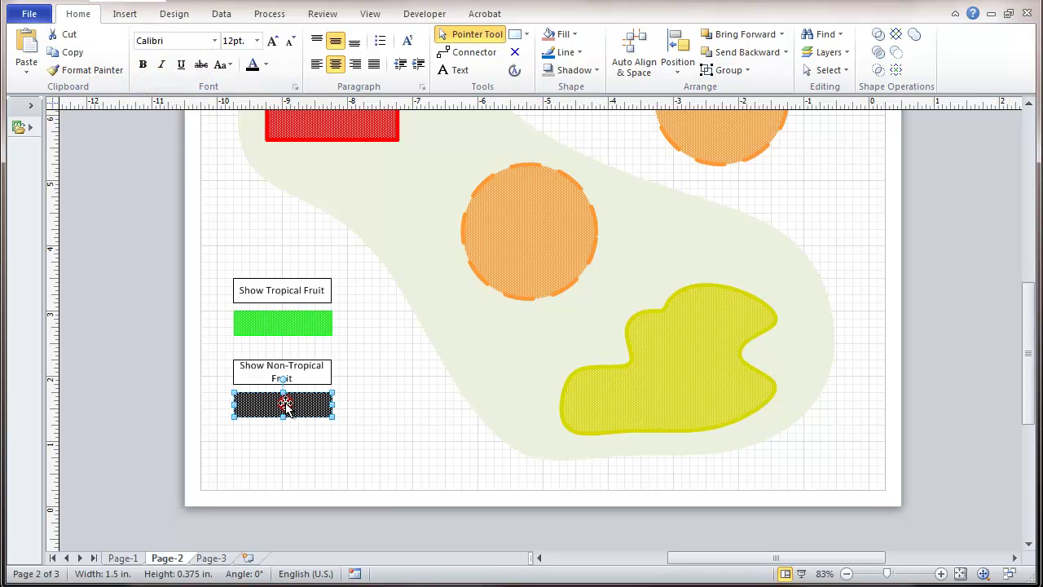
{"action": "left_click", "coordinate": [162, 4]}
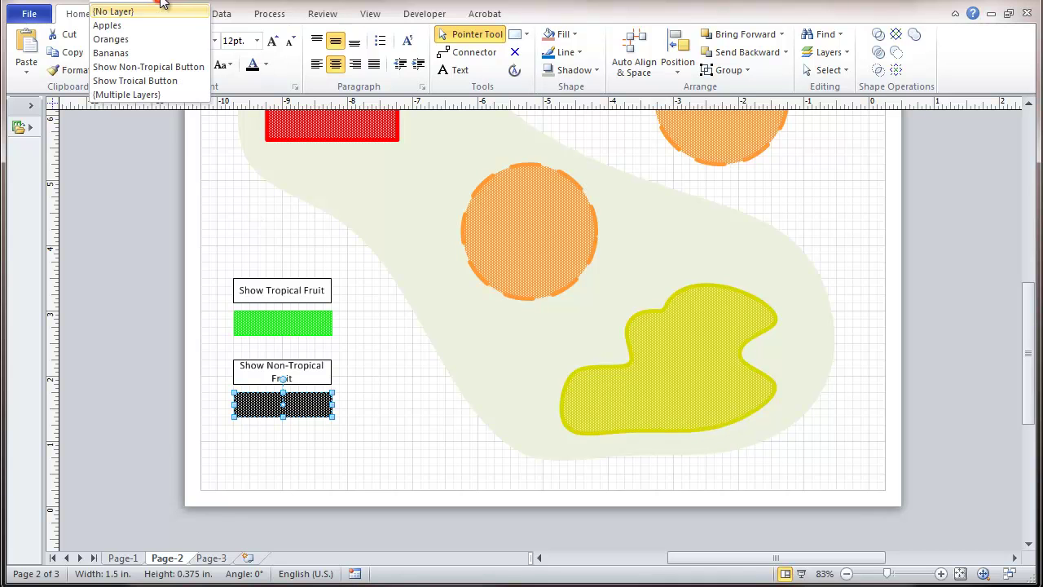
{"action": "left_click", "coordinate": [150, 68]}
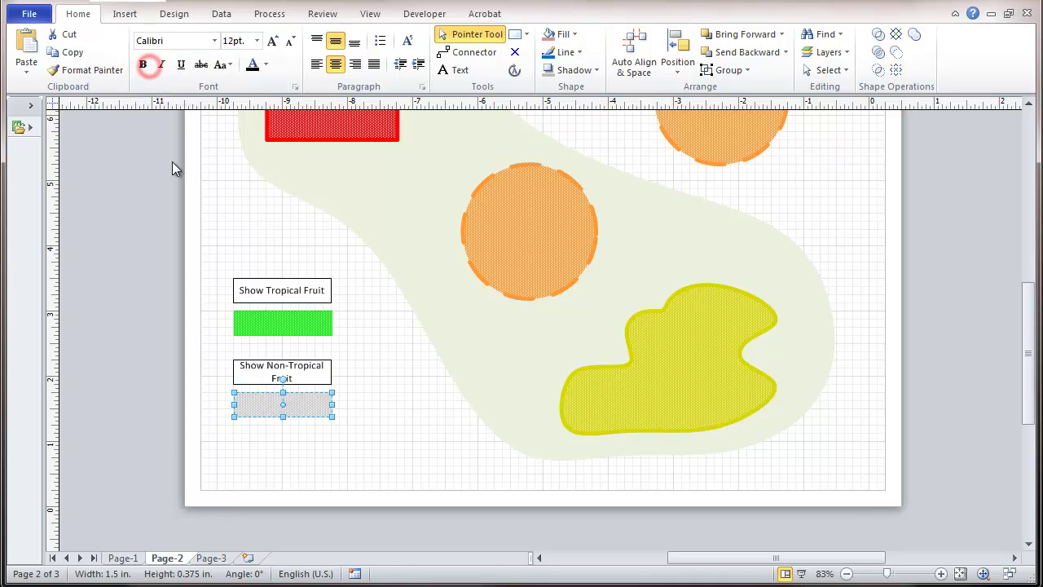
{"action": "left_click", "coordinate": [342, 371]}
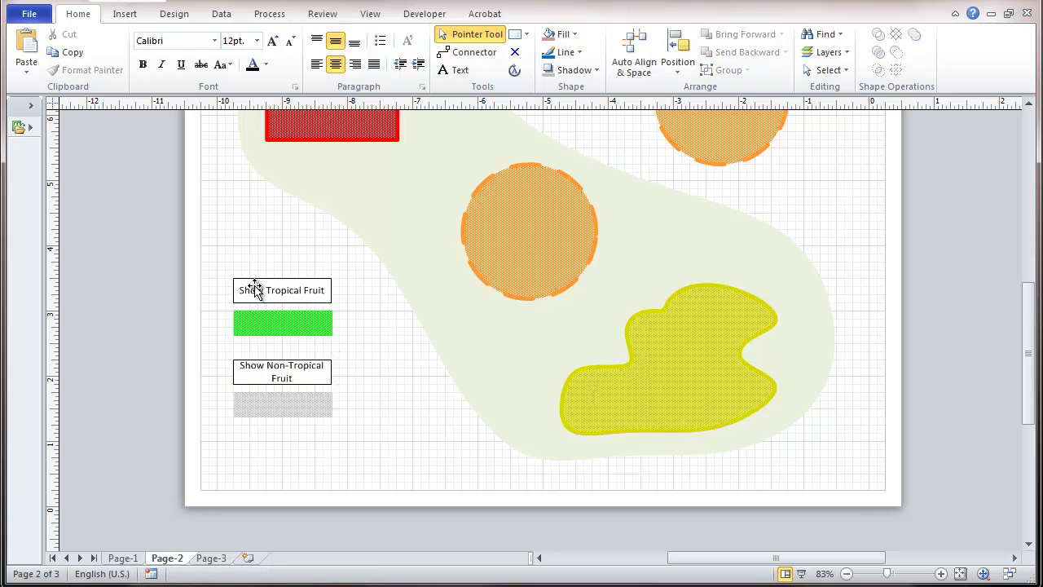
Set both the Show Tropical Fruit and Show Non-Tropical Fruit label boxes to No Fill
{"action": "left_click_drag", "start_coordinate": [267, 279], "coordinate": [269, 311]}
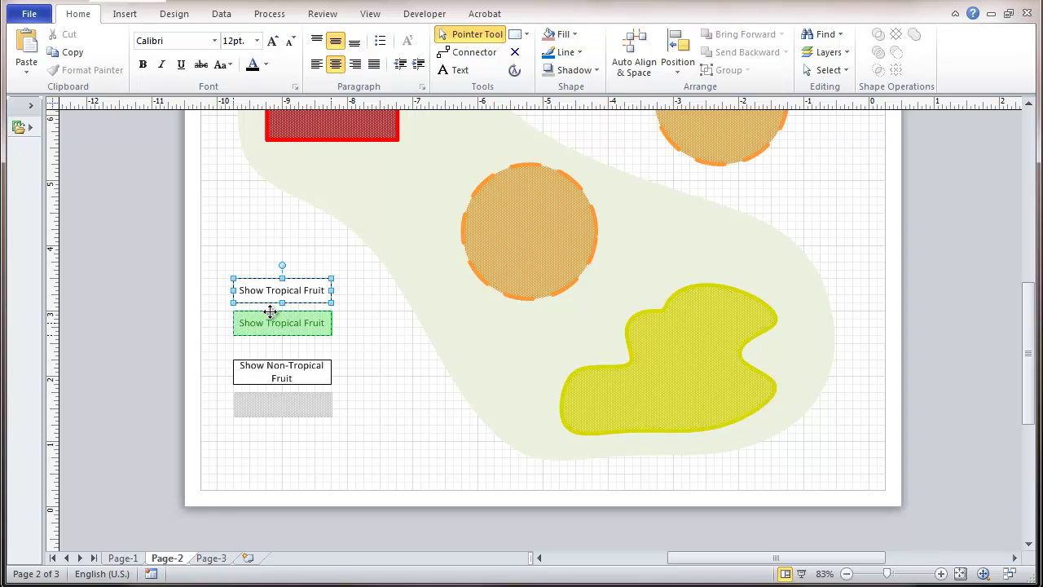
{"action": "left_click", "coordinate": [302, 364], "text": "shift"}
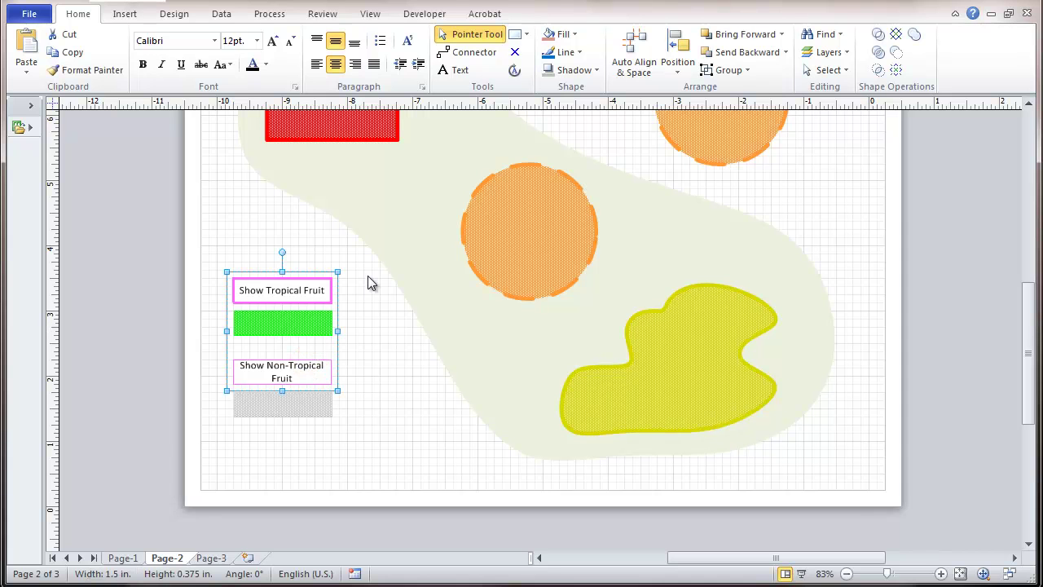
{"action": "left_click", "coordinate": [576, 35]}
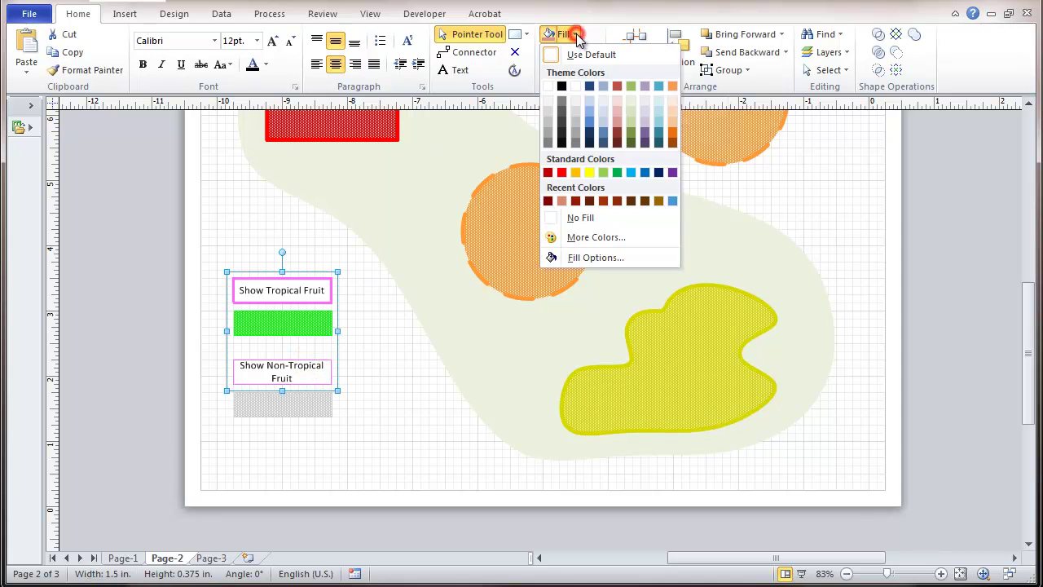
{"action": "left_click", "coordinate": [582, 218]}
{"action": "left_click", "coordinate": [374, 313]}
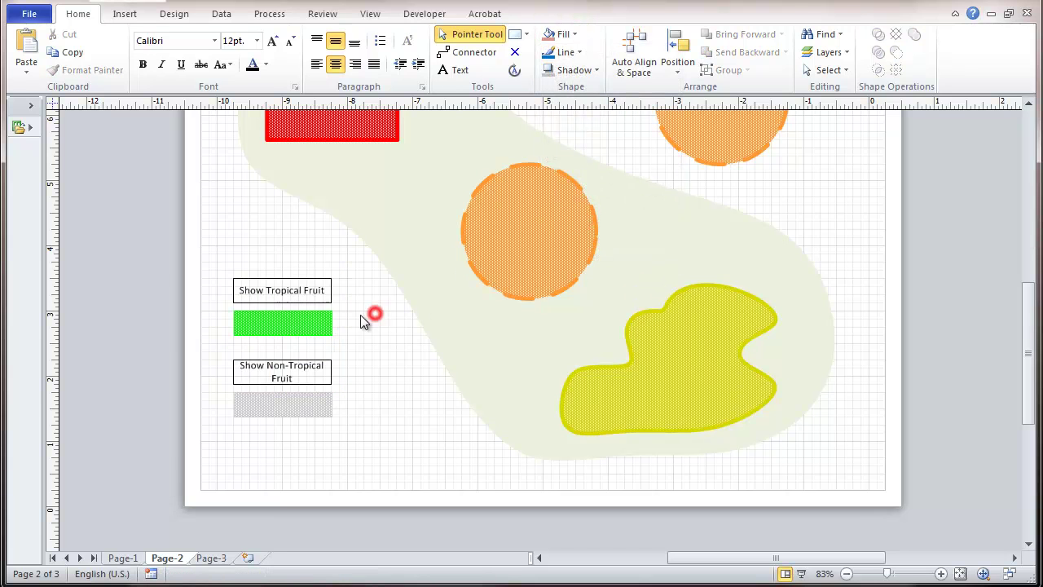
Move each label onto its green or grey rectangle and shift the tropical button down
{"action": "left_click_drag", "start_coordinate": [315, 282], "coordinate": [310, 316]}
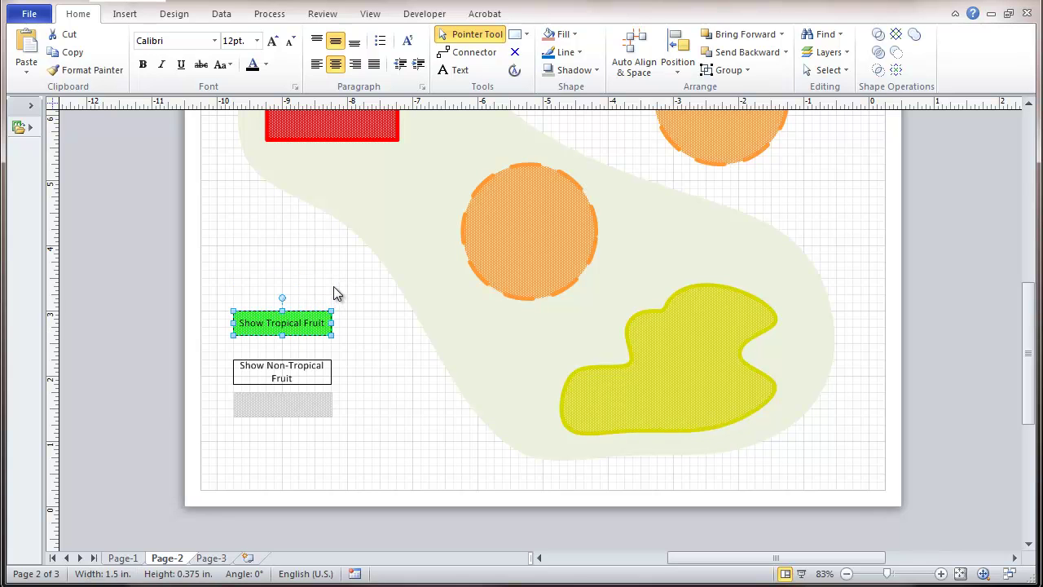
{"action": "left_click", "coordinate": [331, 287]}
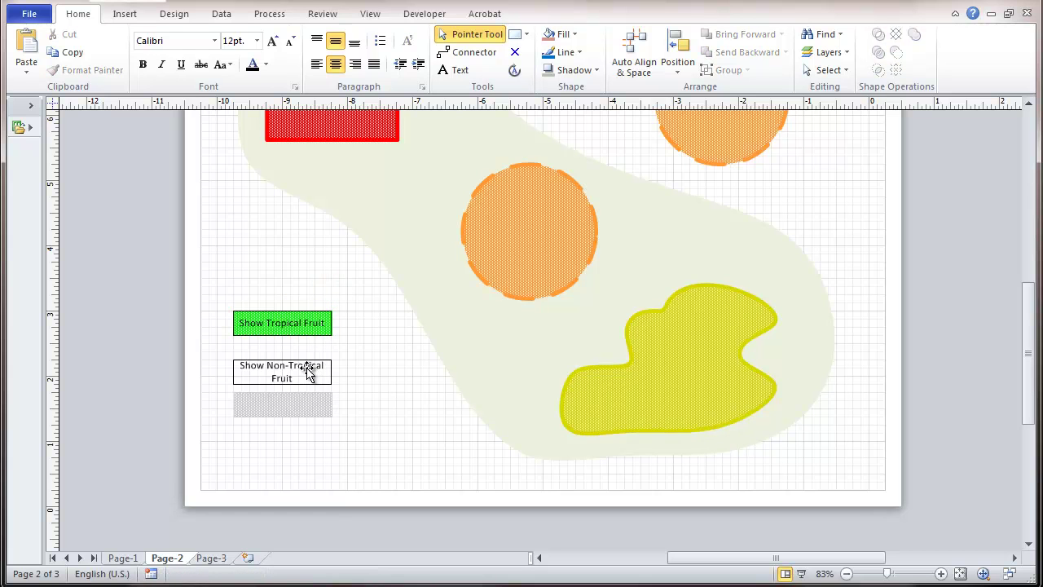
{"action": "left_click_drag", "start_coordinate": [308, 362], "coordinate": [307, 392]}
{"action": "left_click_drag", "start_coordinate": [216, 297], "coordinate": [349, 353]}
{"action": "left_click_drag", "start_coordinate": [313, 313], "coordinate": [314, 350]}
{"action": "left_click", "coordinate": [337, 305]}
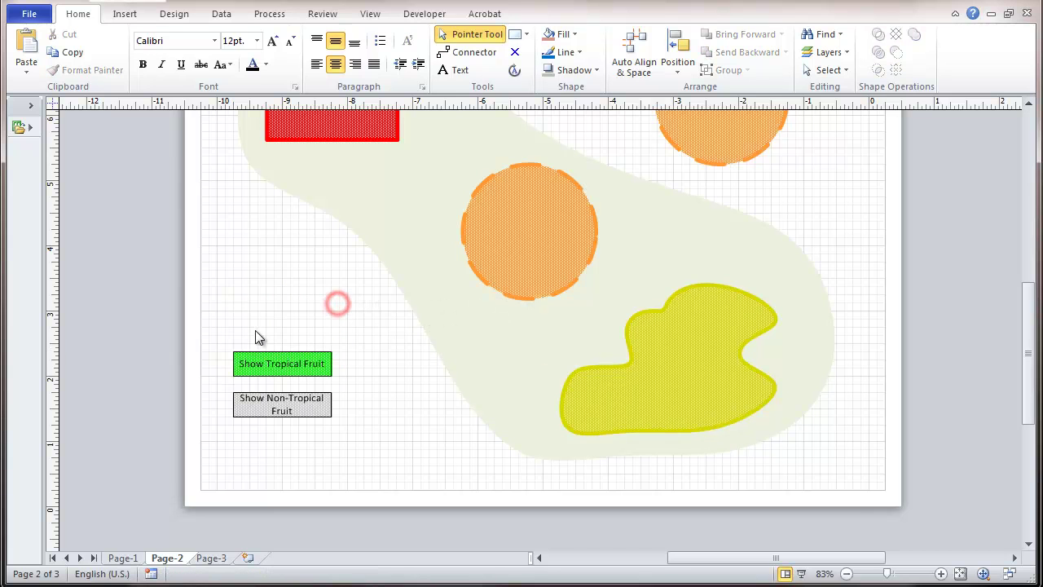
{"action": "left_click_drag", "start_coordinate": [216, 337], "coordinate": [352, 388]}
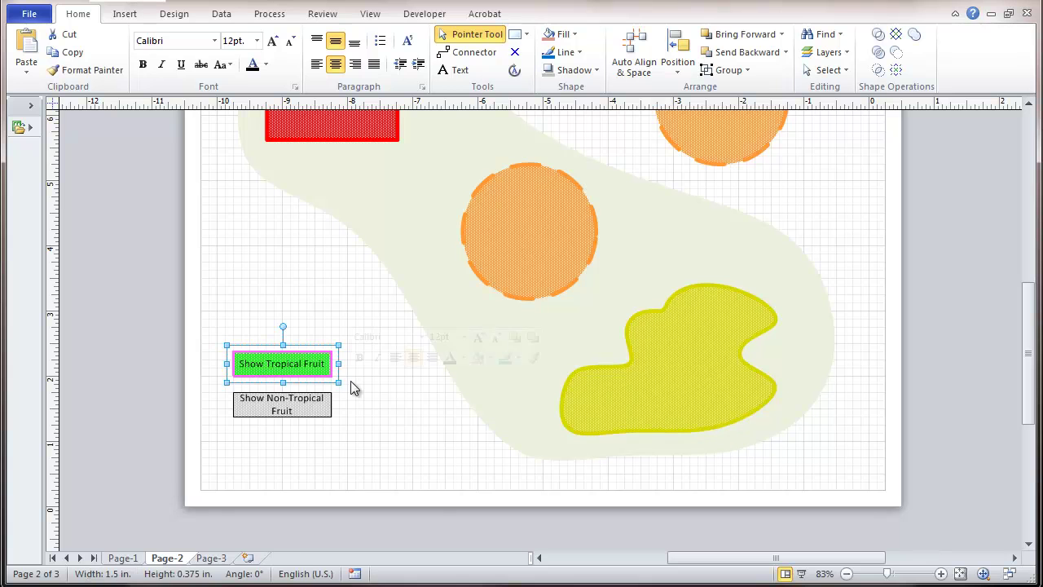
Group the green Show Tropical Fruit label and rectangle into one shape
{"action": "right_click", "coordinate": [315, 356]}
{"action": "mouse_move", "coordinate": [416, 462]}
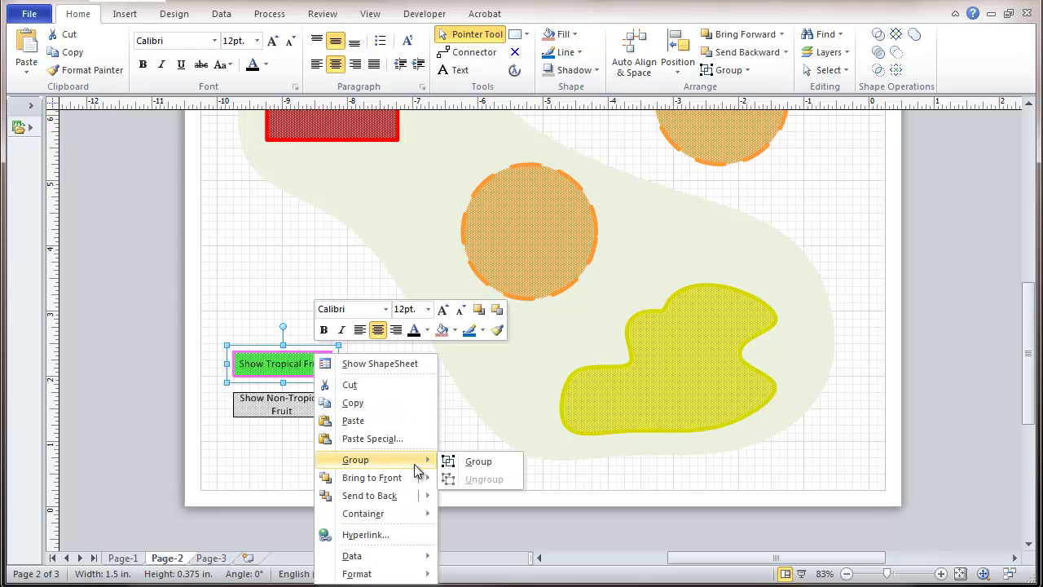
{"action": "left_click", "coordinate": [462, 462]}
{"action": "left_click", "coordinate": [348, 418]}
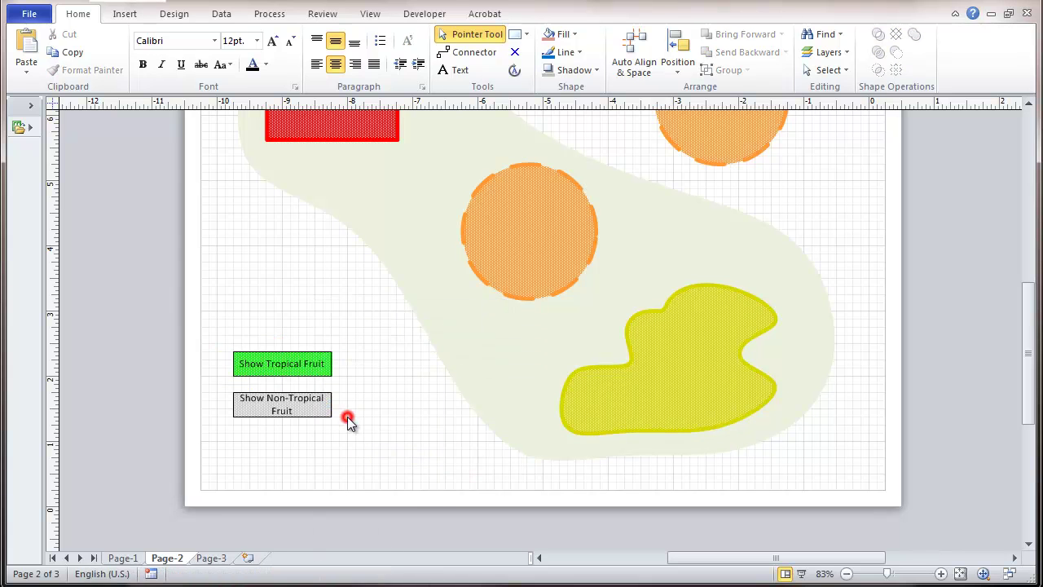
Group the grey Show Non-Tropical Fruit label and rectangle into one shape
{"action": "left_click_drag", "start_coordinate": [224, 383], "coordinate": [352, 431]}
{"action": "right_click", "coordinate": [319, 399]}
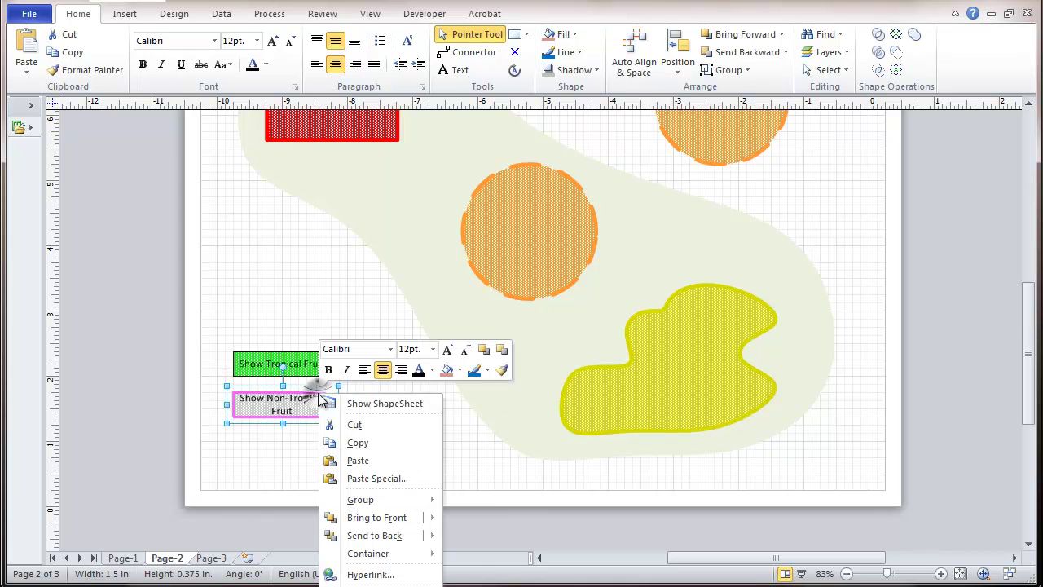
{"action": "mouse_move", "coordinate": [375, 499]}
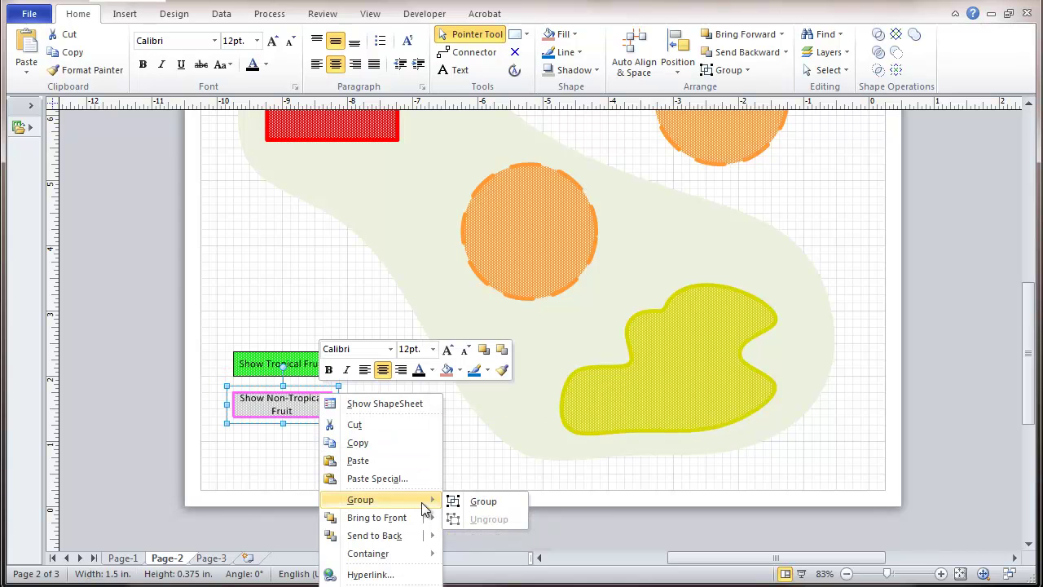
{"action": "left_click", "coordinate": [476, 502]}
{"action": "left_click", "coordinate": [400, 460]}
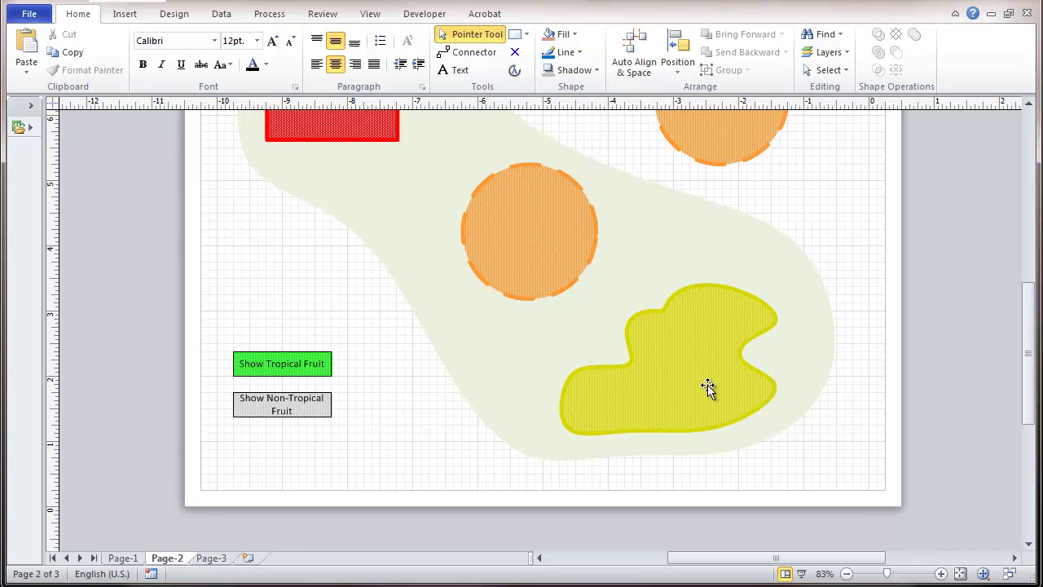
{"action": "left_click_drag", "start_coordinate": [1029, 380], "coordinate": [850, 310]}
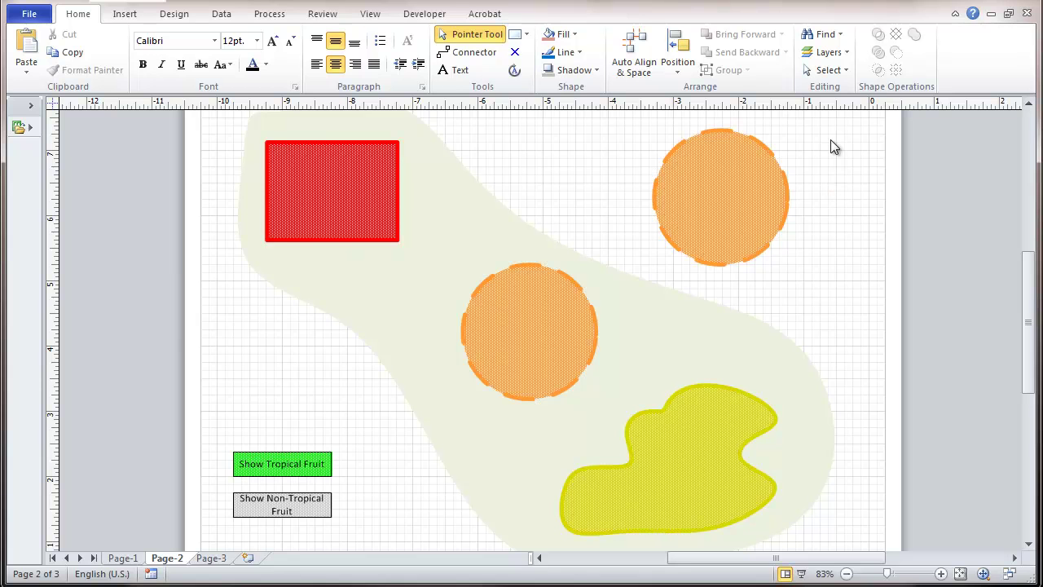
{"action": "left_click", "coordinate": [831, 53]}
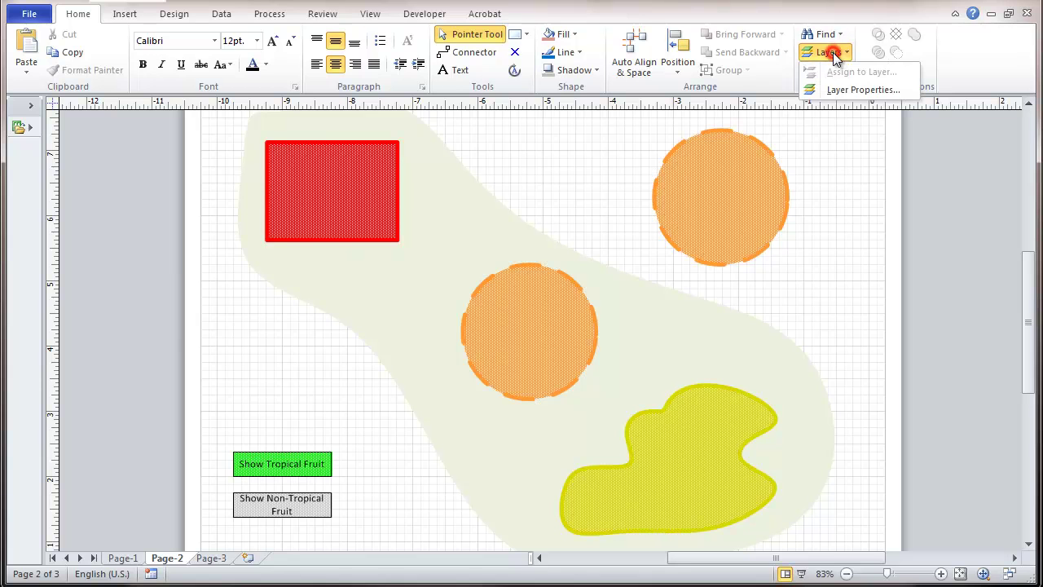
{"action": "left_click", "coordinate": [844, 91]}
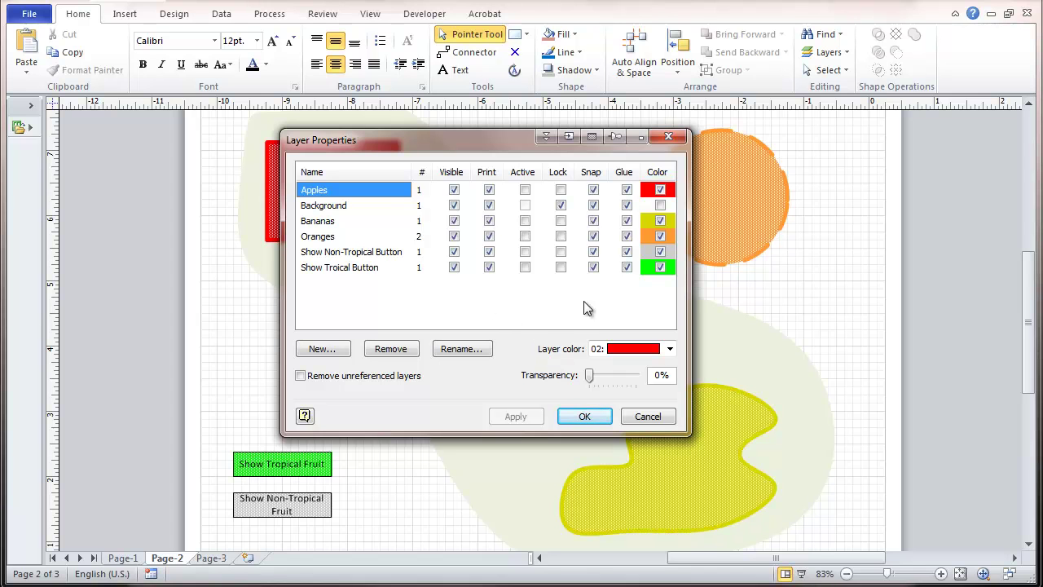
{"action": "left_click", "coordinate": [648, 417]}
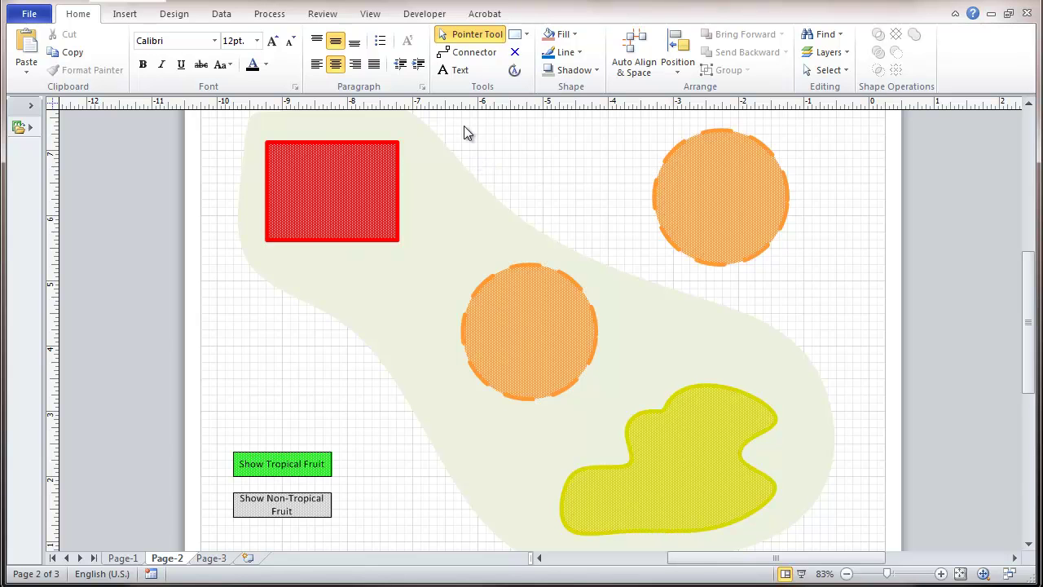
{"action": "left_click", "coordinate": [31, 14]}
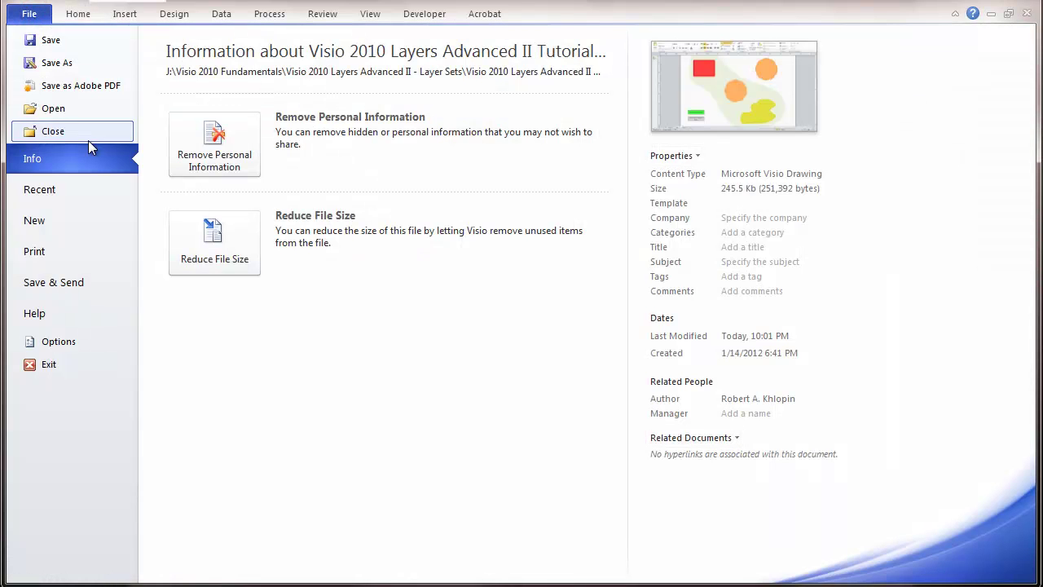
{"action": "left_click", "coordinate": [79, 341]}
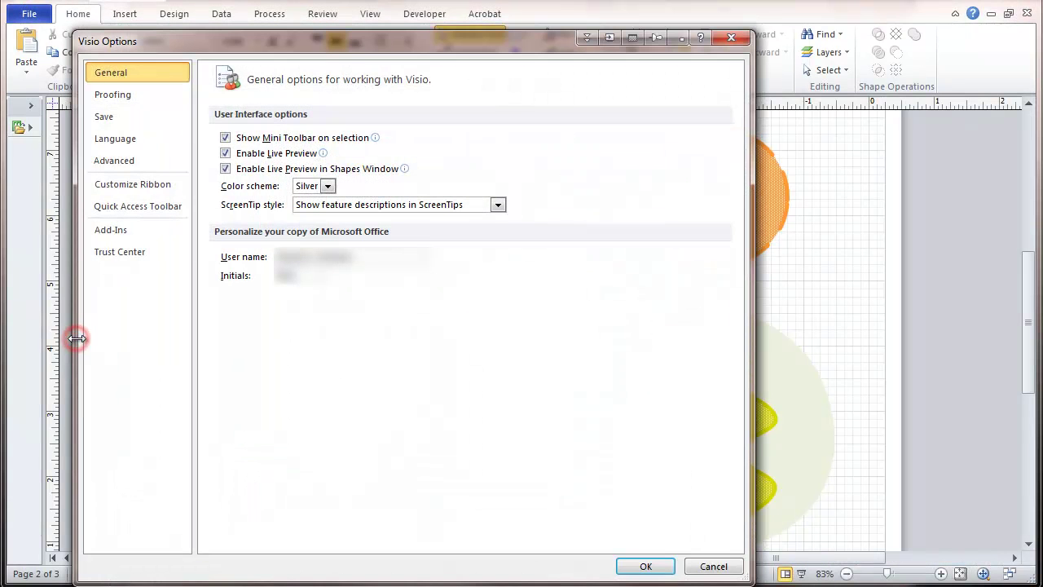
{"action": "left_click", "coordinate": [128, 159]}
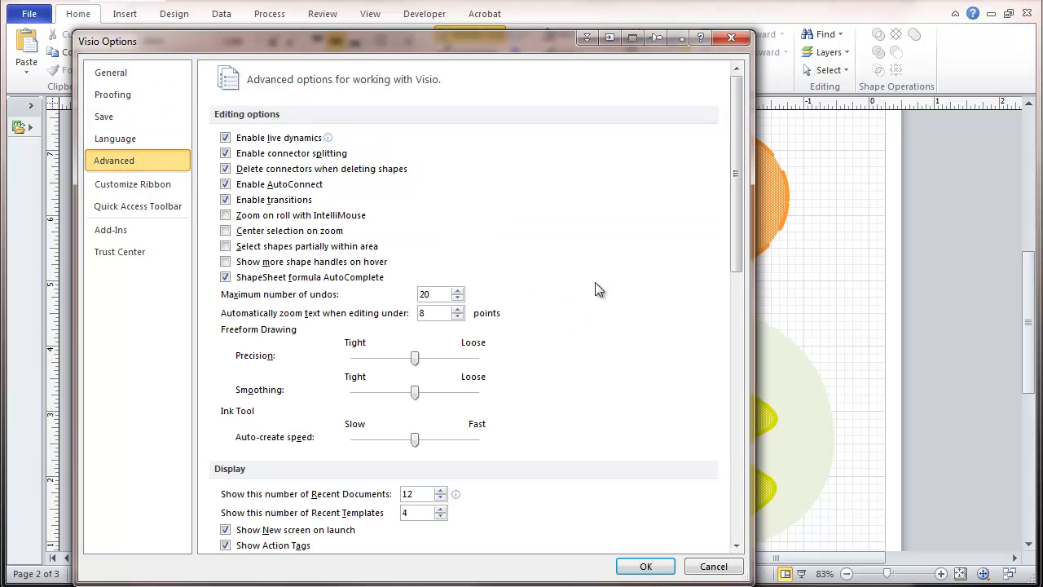
{"action": "left_click_drag", "start_coordinate": [736, 233], "coordinate": [733, 536]}
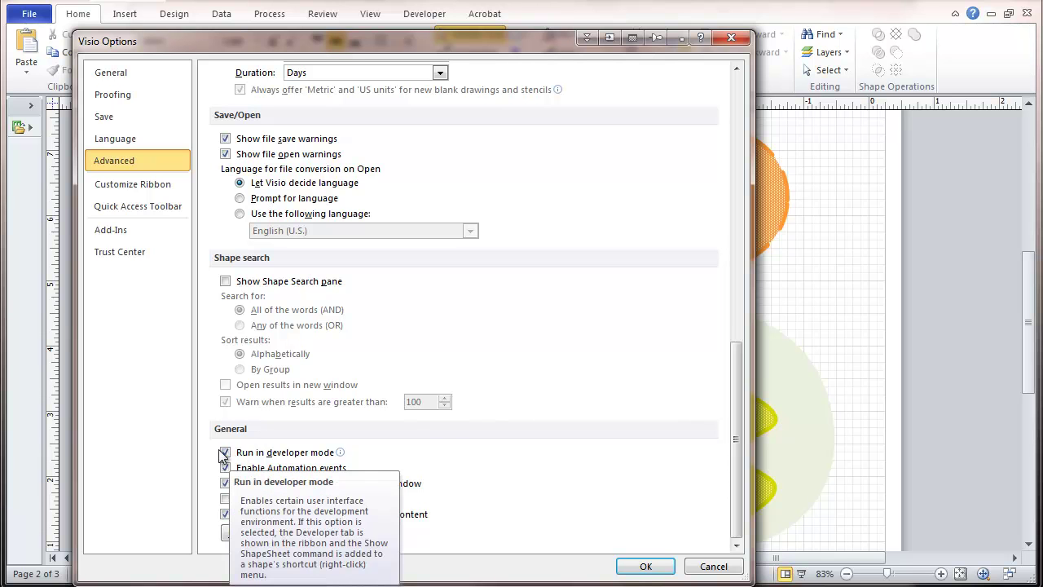
{"action": "left_click", "coordinate": [710, 565]}
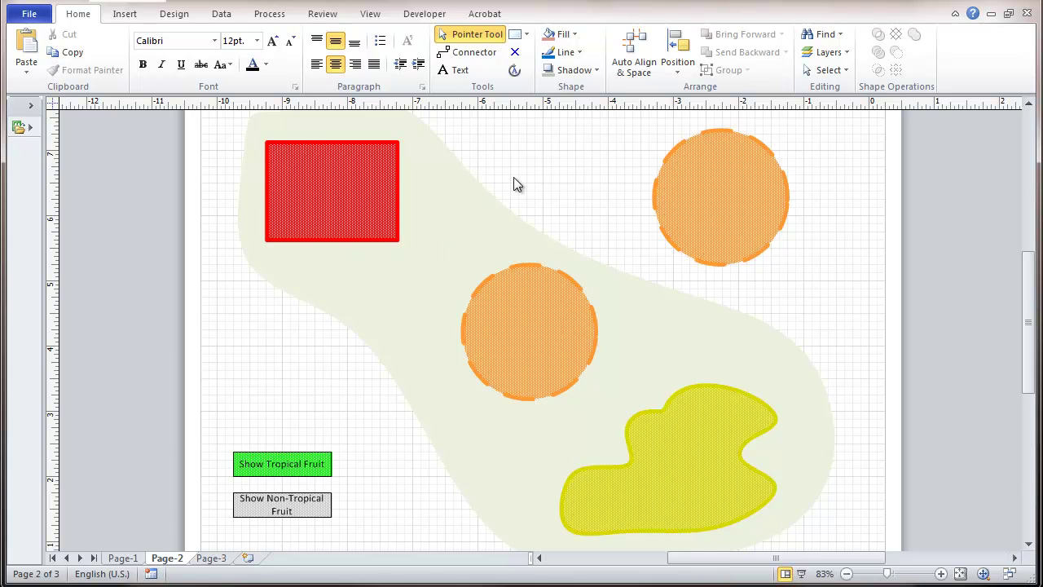
Open Page-2's ShapeSheet via Developer > Show ShapeSheet > Page and scroll to the Layers section
{"action": "left_click", "coordinate": [425, 14]}
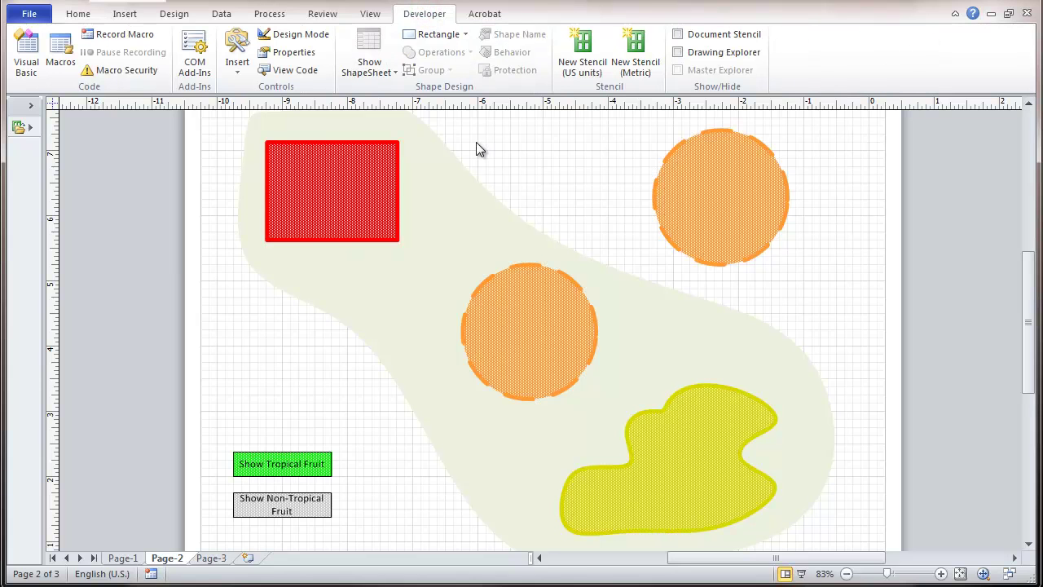
{"action": "left_click", "coordinate": [393, 71]}
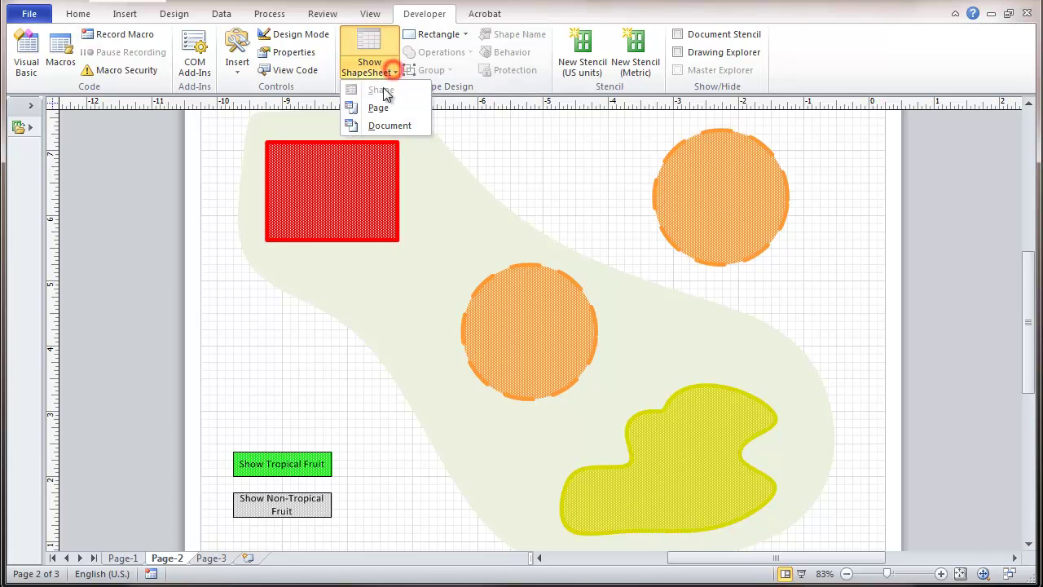
{"action": "left_click", "coordinate": [380, 109]}
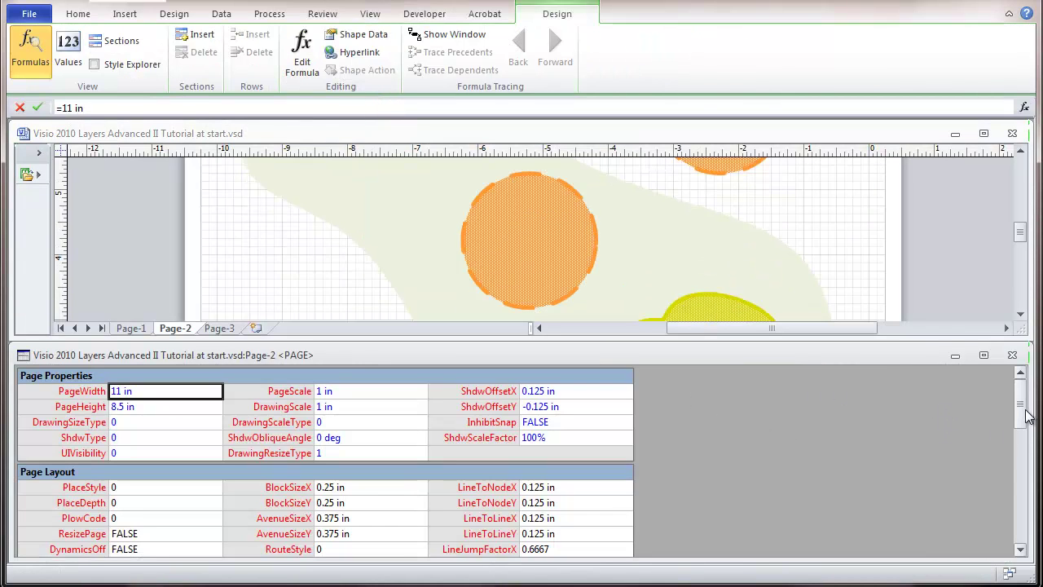
{"action": "left_click_drag", "start_coordinate": [1018, 397], "coordinate": [1016, 489]}
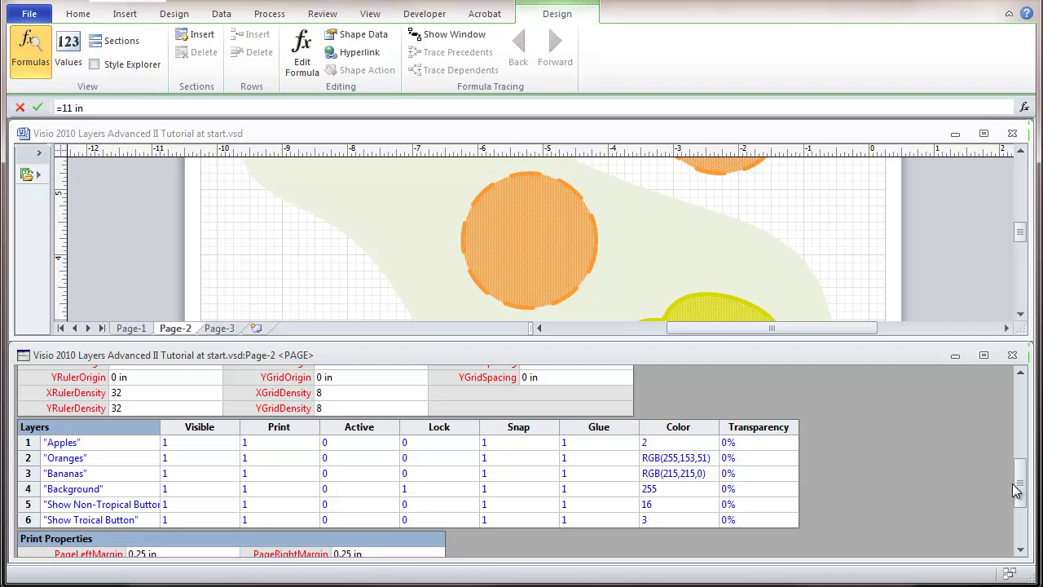
{"action": "left_click_drag", "start_coordinate": [1016, 489], "coordinate": [1016, 489]}
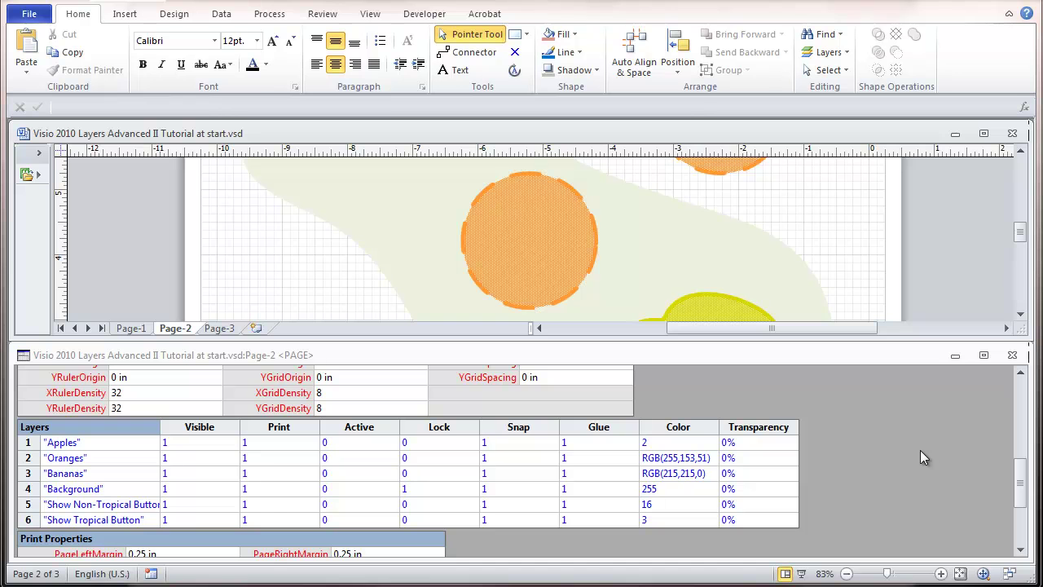
Close the Page-2 ShapeSheet window so the drawing fills the view
{"action": "left_click", "coordinate": [1011, 355]}
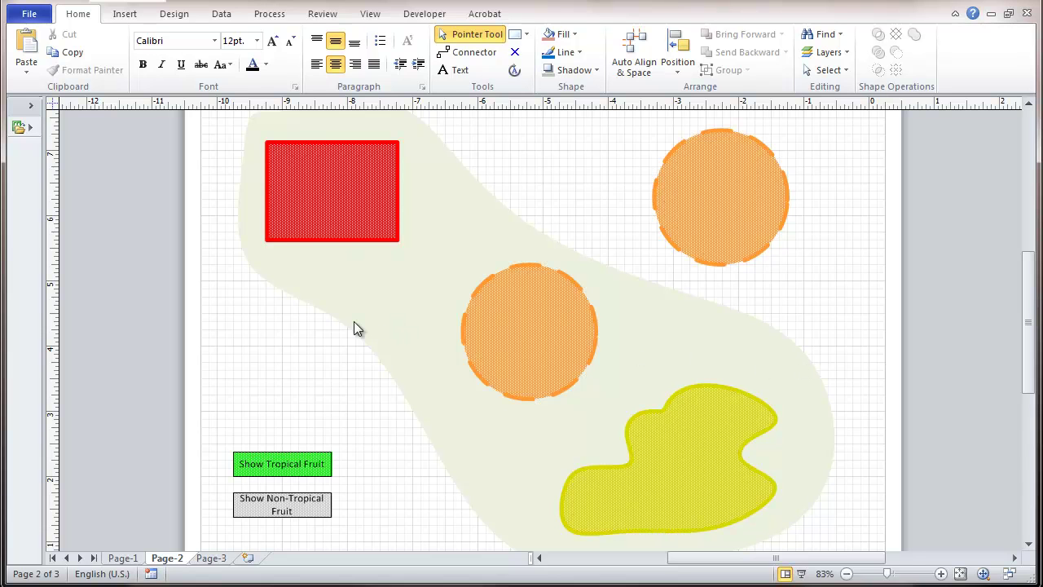
{"action": "left_click", "coordinate": [424, 15]}
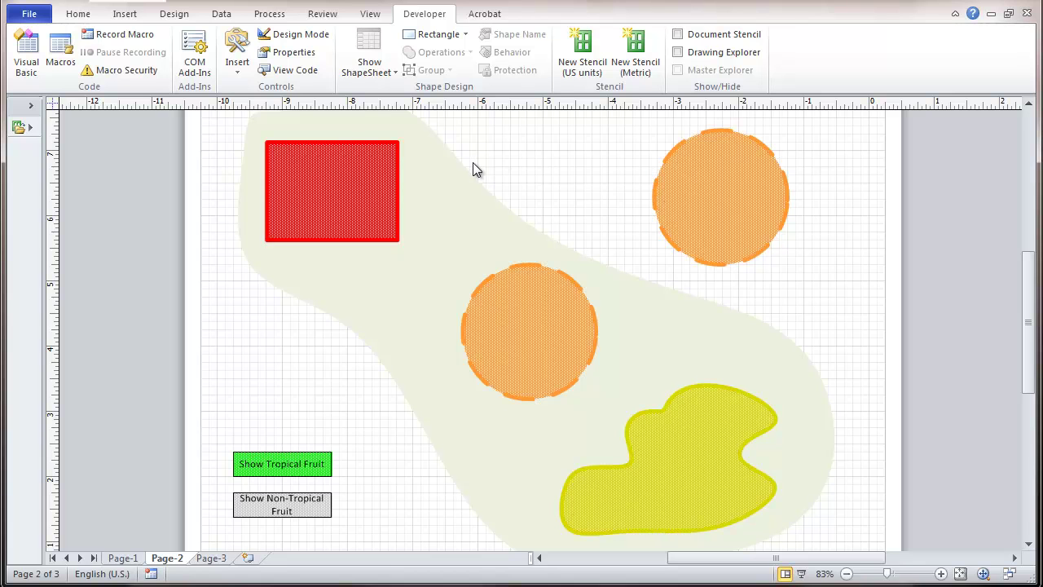
Start recording a macro named Show_Tropical in place of the default Macro1
{"action": "left_click", "coordinate": [114, 36]}
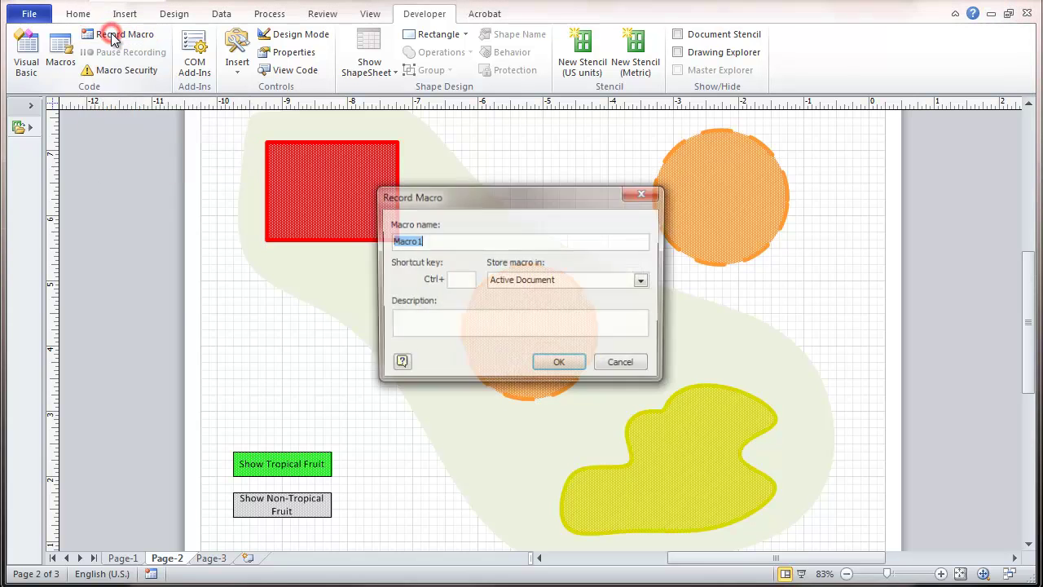
{"action": "key", "text": "BackSpace"}
{"action": "left_click", "coordinate": [405, 241]}
{"action": "type", "text": "Show_Tropical"}
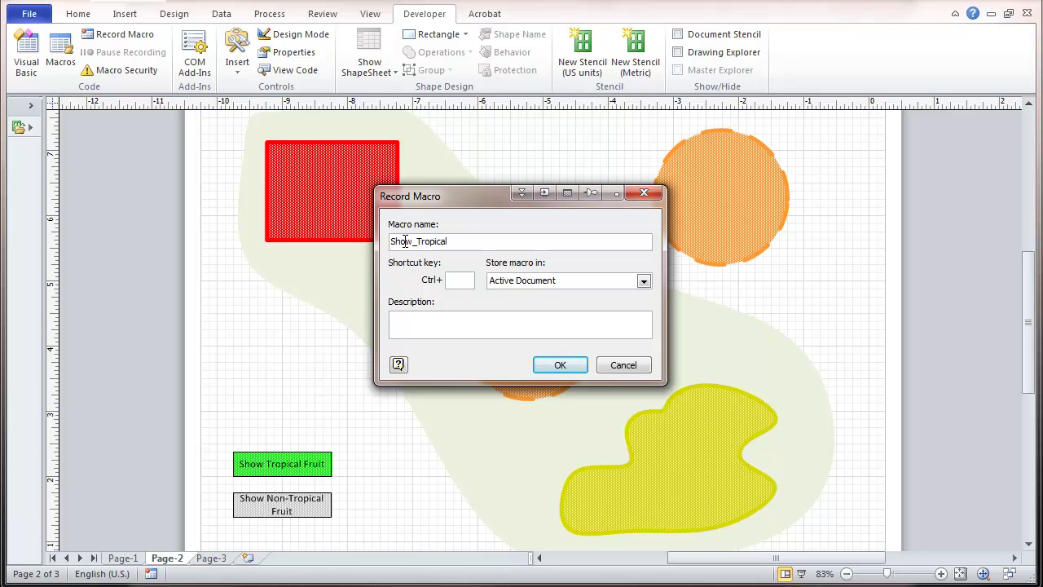
{"action": "left_click", "coordinate": [563, 365]}
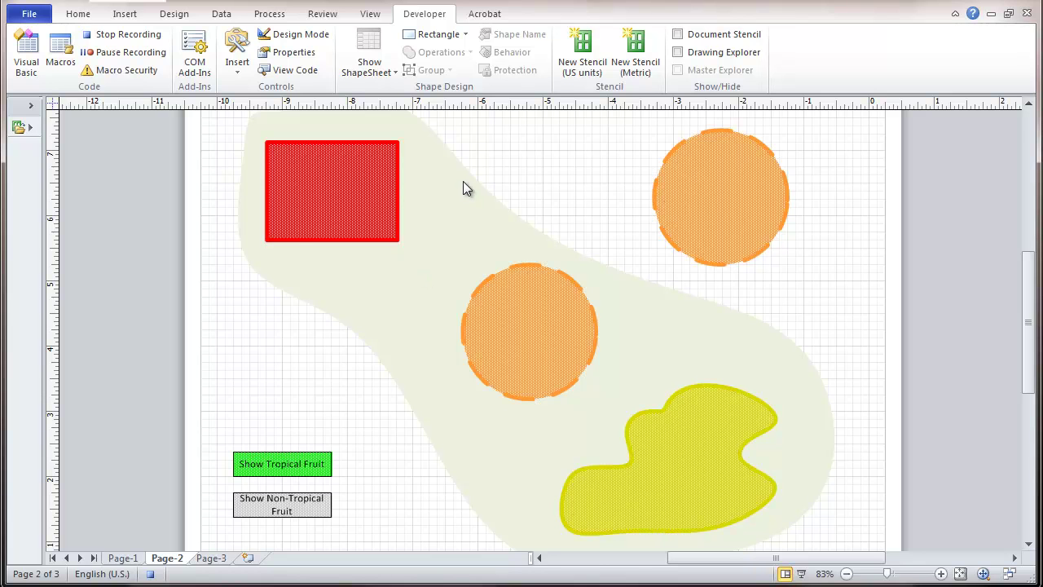
Open the ShapeSheet for the current page and scroll down to its Layers section
{"action": "left_click", "coordinate": [394, 70]}
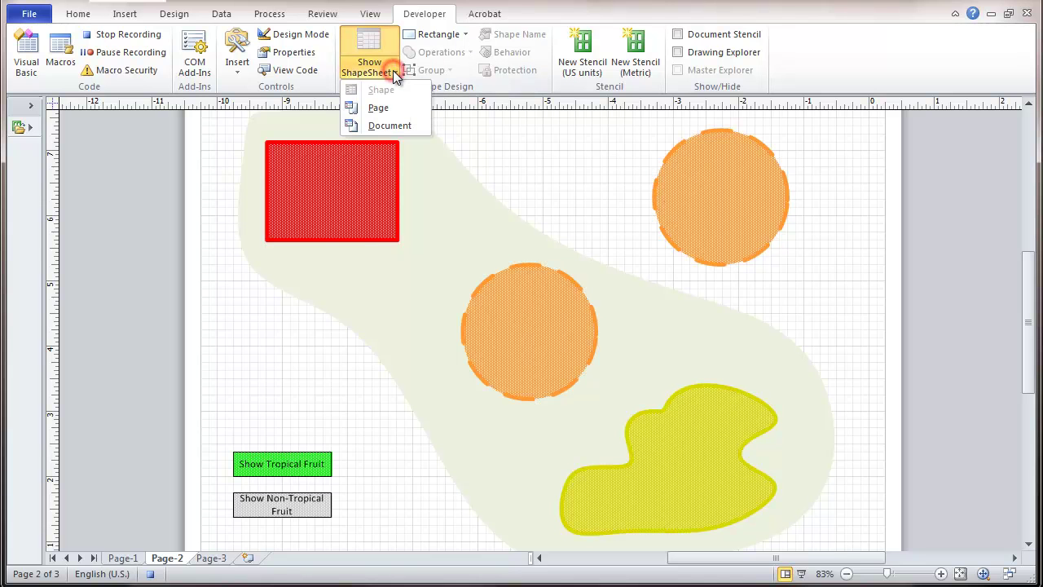
{"action": "left_click", "coordinate": [378, 108]}
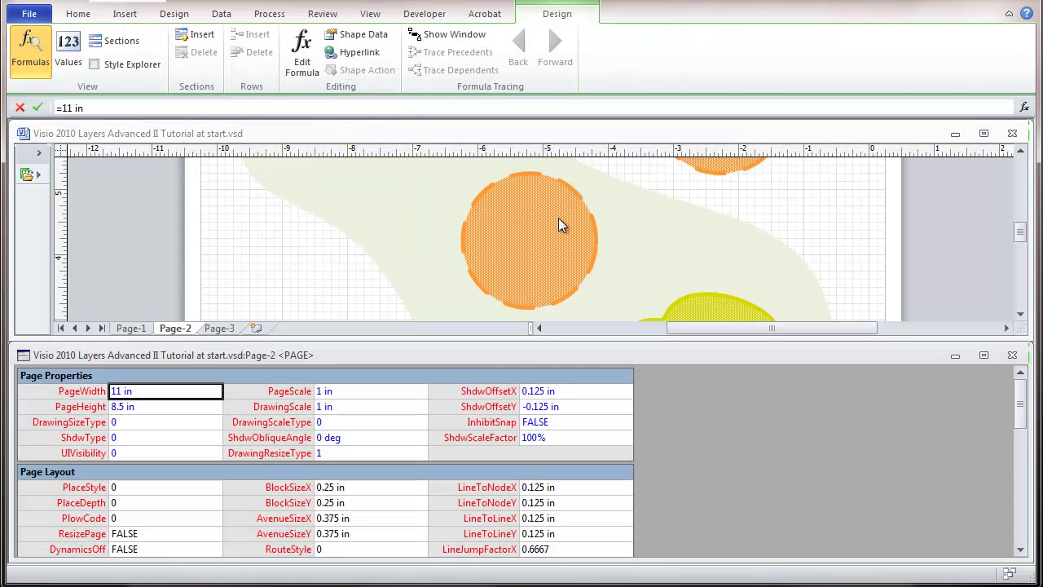
{"action": "left_click", "coordinate": [1017, 418]}
{"action": "left_click_drag", "start_coordinate": [1017, 440], "coordinate": [1017, 505]}
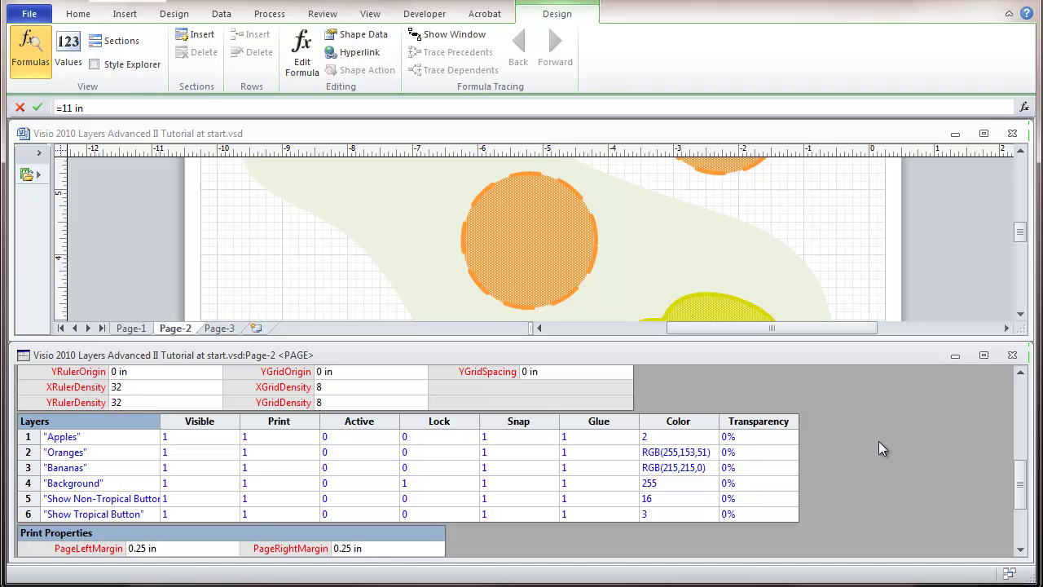
Set the Apples layer's Visible and Print values to 0
{"action": "left_click", "coordinate": [178, 437]}
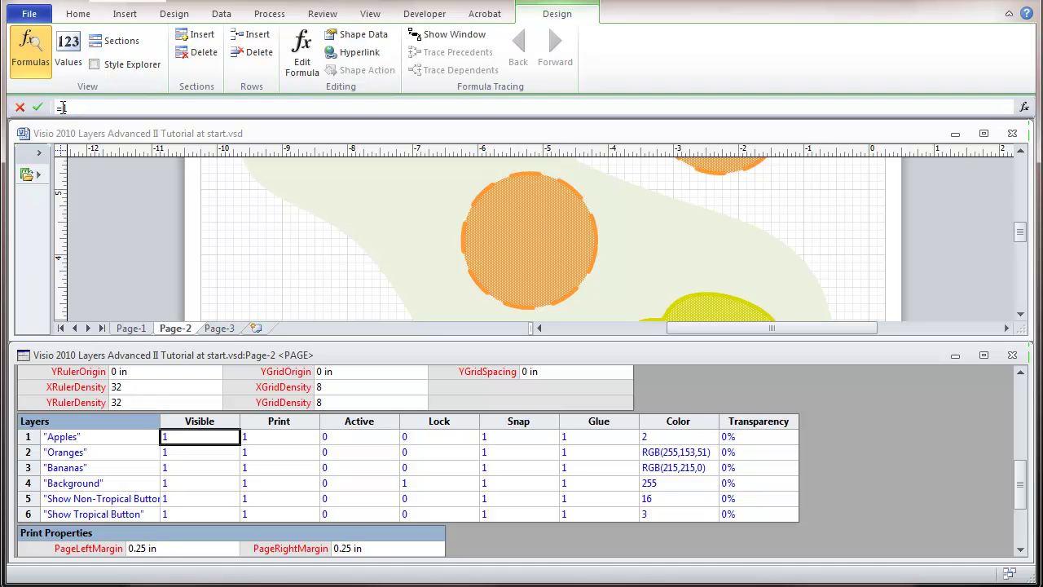
{"action": "left_click_drag", "start_coordinate": [59, 107], "coordinate": [74, 106]}
{"action": "type", "text": "=0"}
{"action": "left_click", "coordinate": [37, 107]}
{"action": "left_click", "coordinate": [262, 439]}
{"action": "left_click", "coordinate": [63, 106]}
{"action": "left_click_drag", "start_coordinate": [63, 107], "coordinate": [71, 112]}
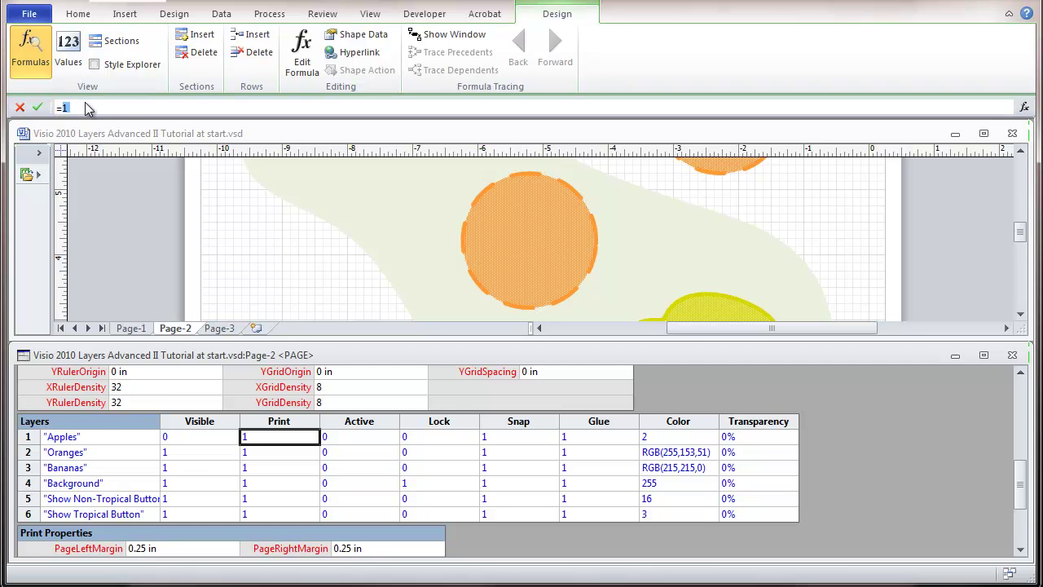
{"action": "type", "text": "0"}
{"action": "left_click", "coordinate": [37, 107]}
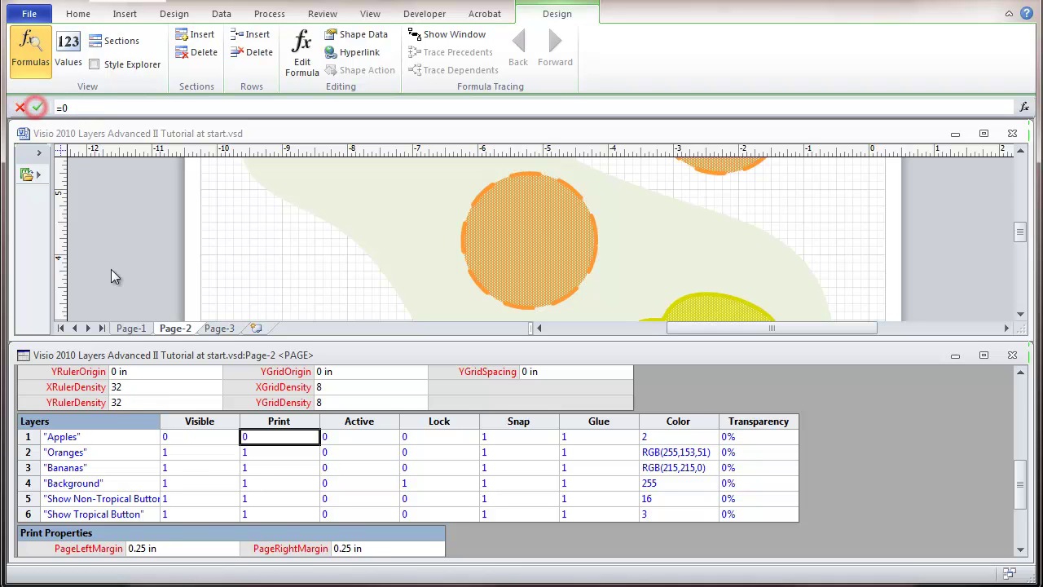
Set the Oranges layer's Visible and Print values to 0
{"action": "left_click", "coordinate": [180, 454]}
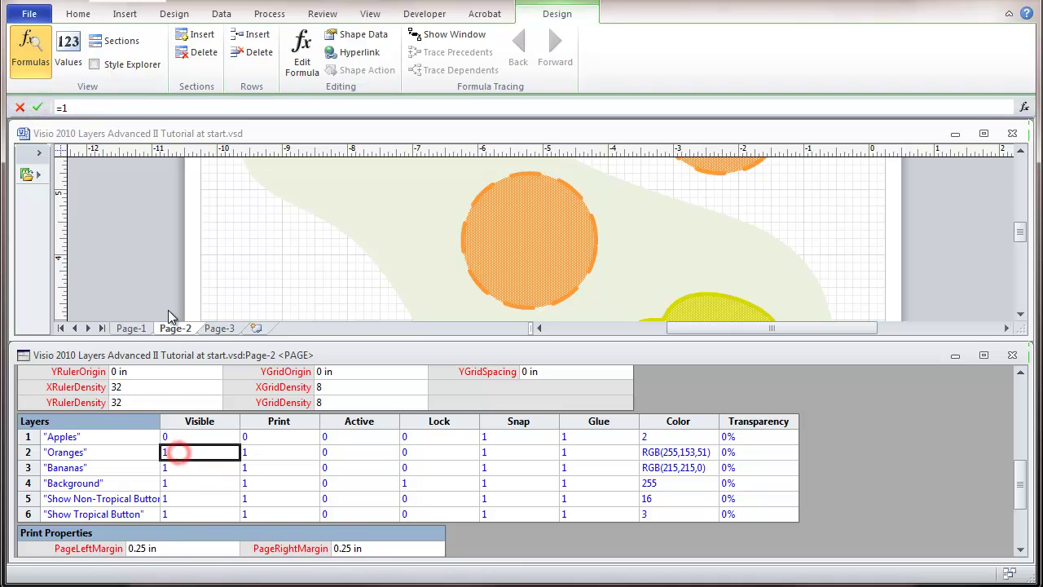
{"action": "double_click", "coordinate": [63, 107]}
{"action": "type", "text": "0"}
{"action": "left_click", "coordinate": [38, 107]}
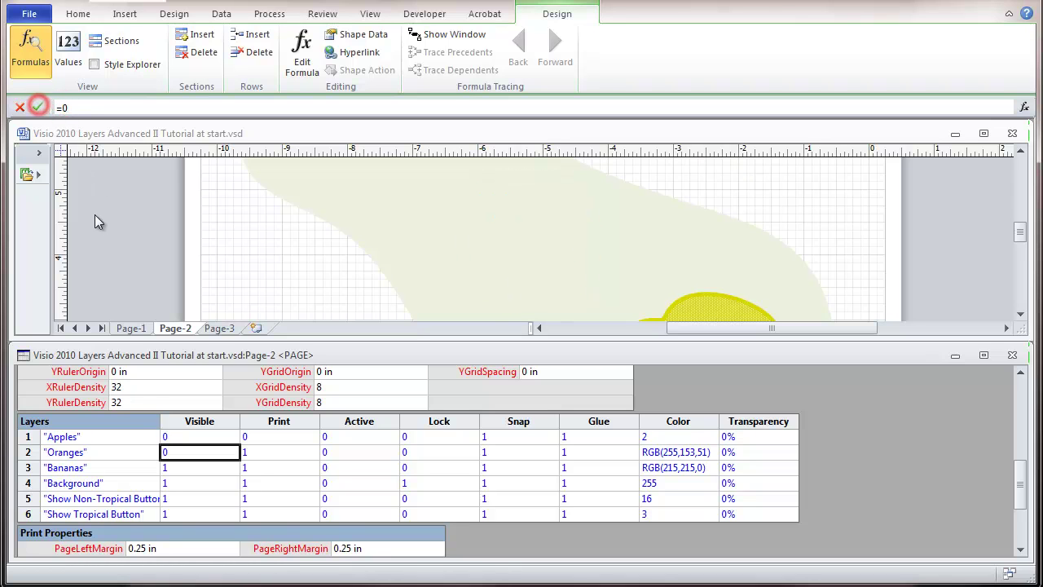
{"action": "left_click", "coordinate": [261, 452]}
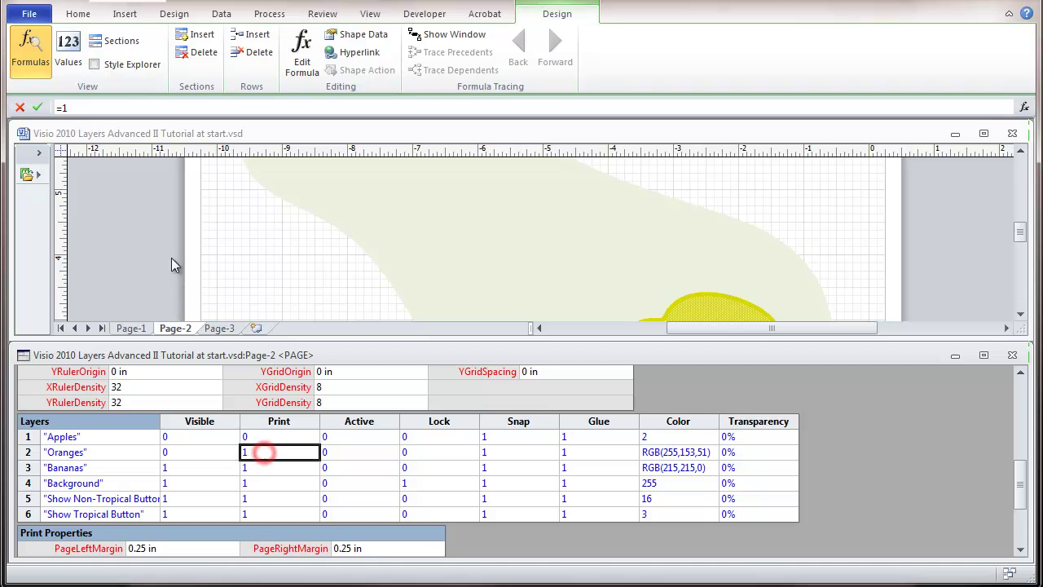
{"action": "double_click", "coordinate": [63, 106]}
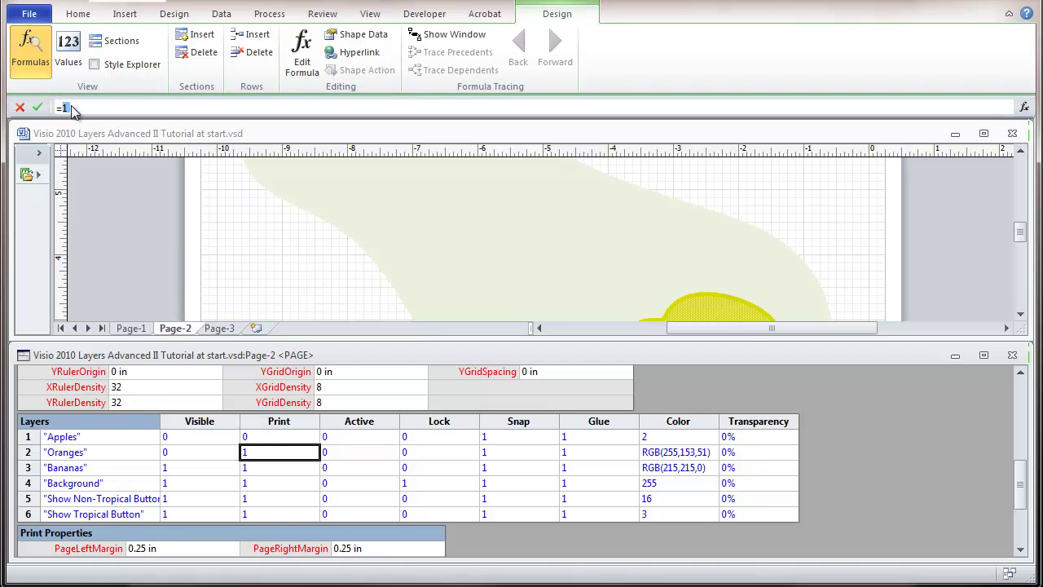
{"action": "type", "text": "0"}
{"action": "left_click", "coordinate": [35, 109]}
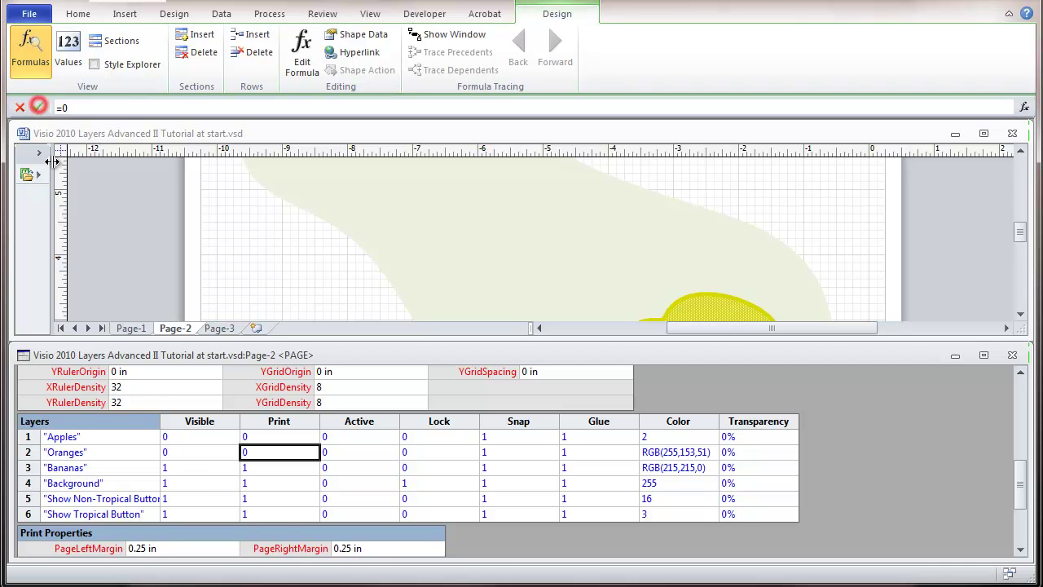
{"action": "left_click", "coordinate": [181, 468]}
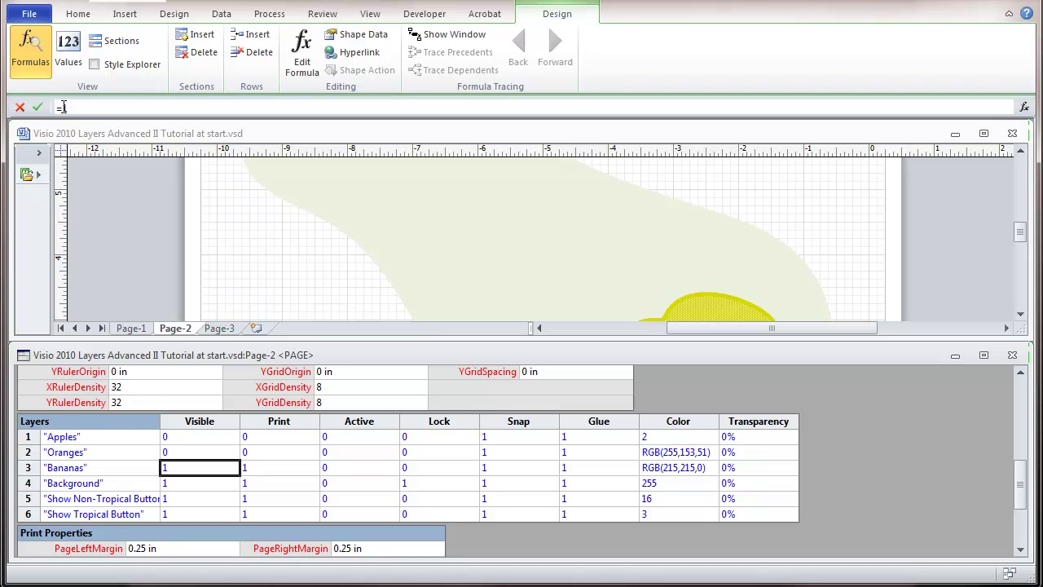
Keep the Bananas layer's Visible and Print values at 1
{"action": "left_click_drag", "start_coordinate": [62, 106], "coordinate": [71, 111]}
{"action": "left_click", "coordinate": [71, 111]}
{"action": "left_click", "coordinate": [38, 110]}
{"action": "left_click", "coordinate": [258, 468]}
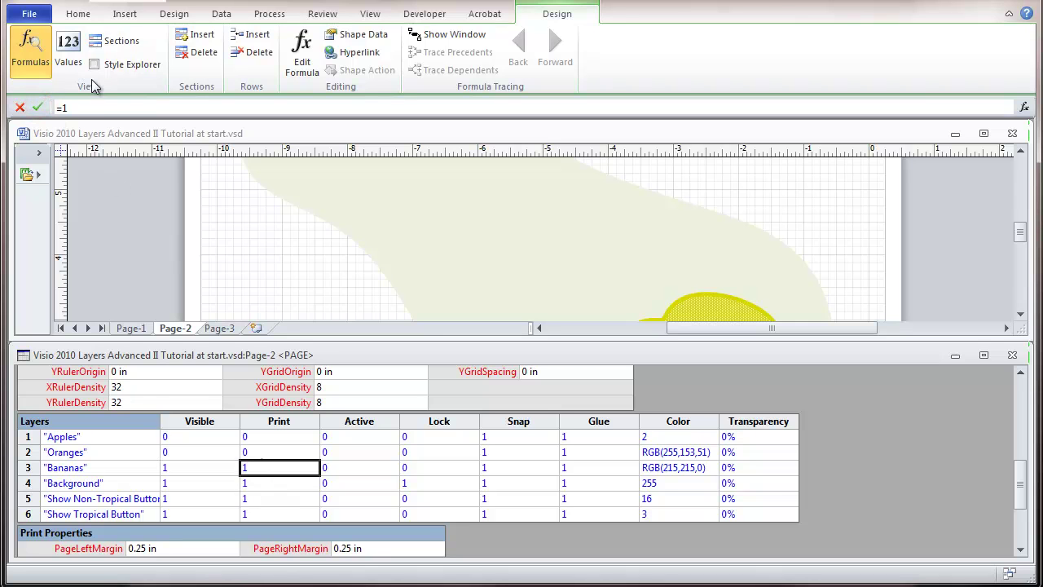
{"action": "left_click", "coordinate": [62, 107]}
{"action": "left_click", "coordinate": [38, 106]}
Set the Show Non-Tropical Button layer's Color to 16 and the Show Tropical Button layer's to 3
{"action": "left_click", "coordinate": [657, 499]}
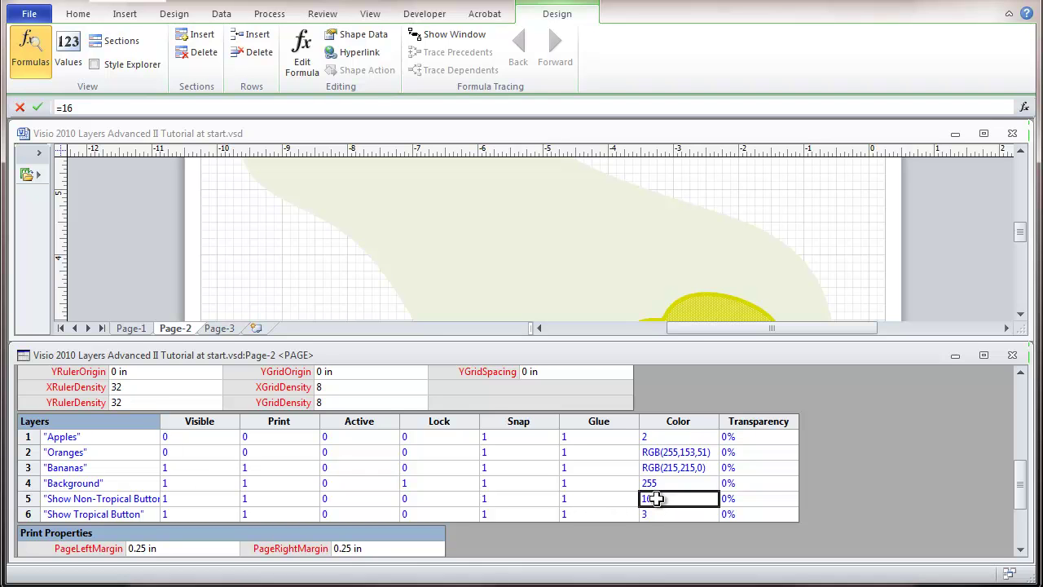
{"action": "left_click_drag", "start_coordinate": [57, 107], "coordinate": [80, 111]}
{"action": "left_click", "coordinate": [80, 112]}
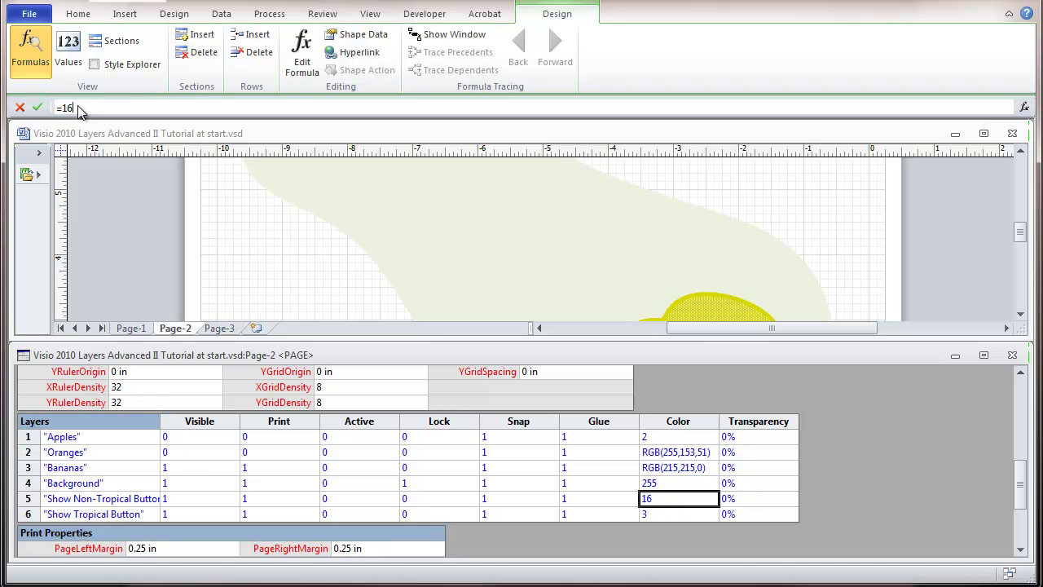
{"action": "left_click", "coordinate": [37, 106]}
{"action": "left_click", "coordinate": [657, 514]}
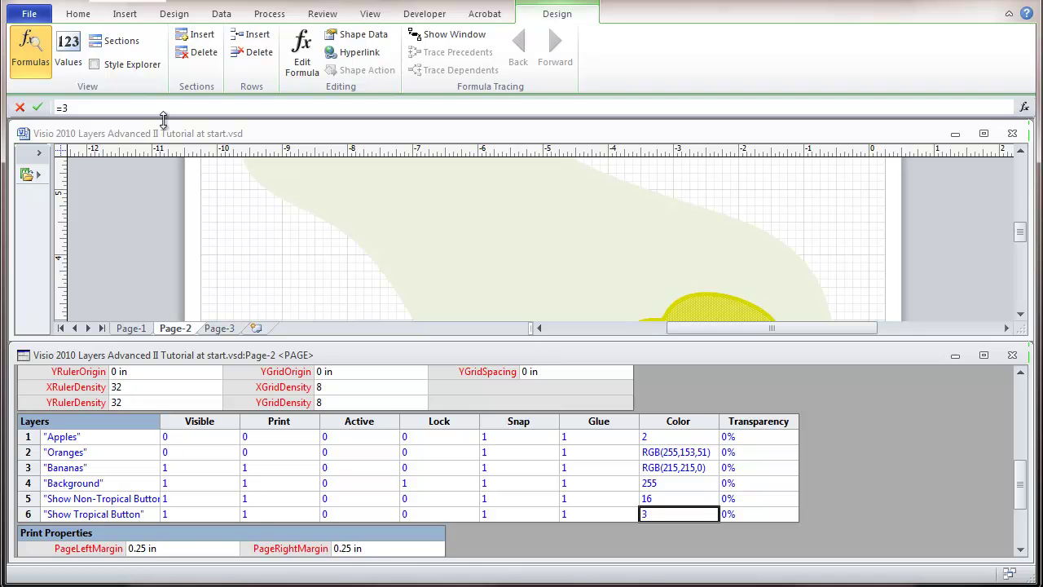
{"action": "left_click_drag", "start_coordinate": [63, 106], "coordinate": [70, 108]}
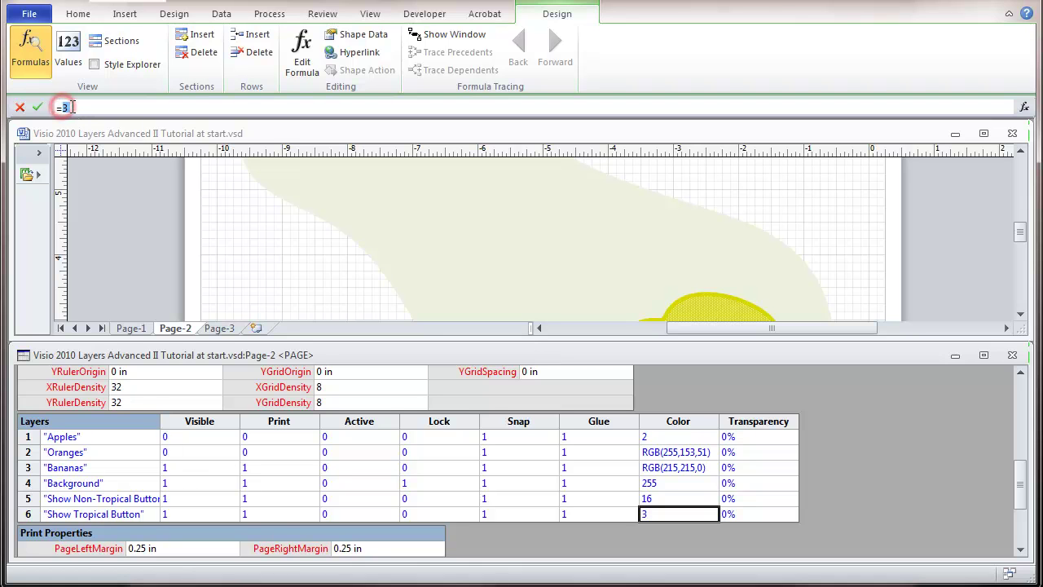
{"action": "left_click", "coordinate": [70, 108]}
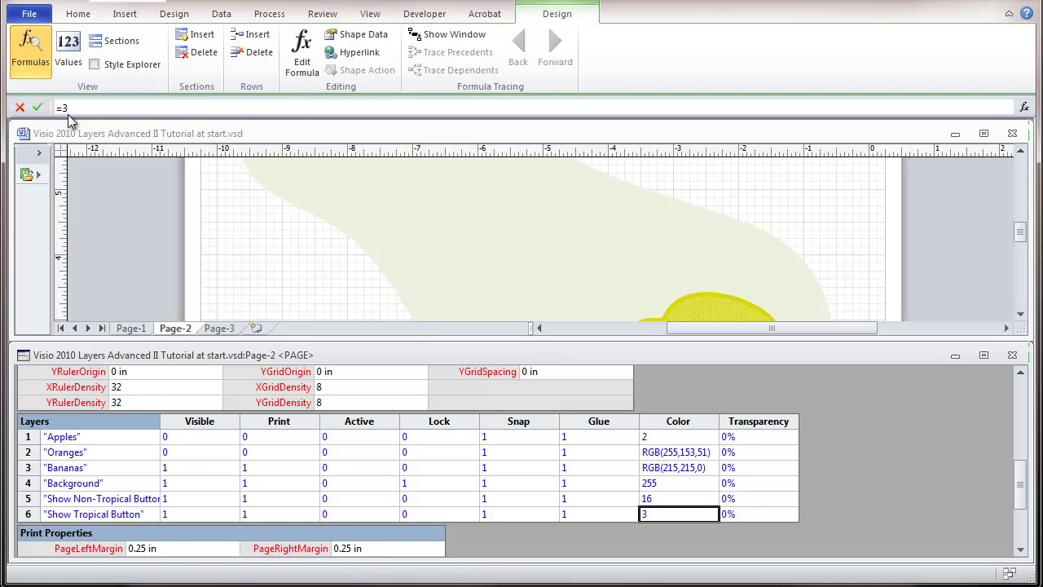
{"action": "left_click", "coordinate": [37, 109]}
Close the page ShapeSheet and stop the macro recording from the status bar
{"action": "left_click", "coordinate": [1012, 356]}
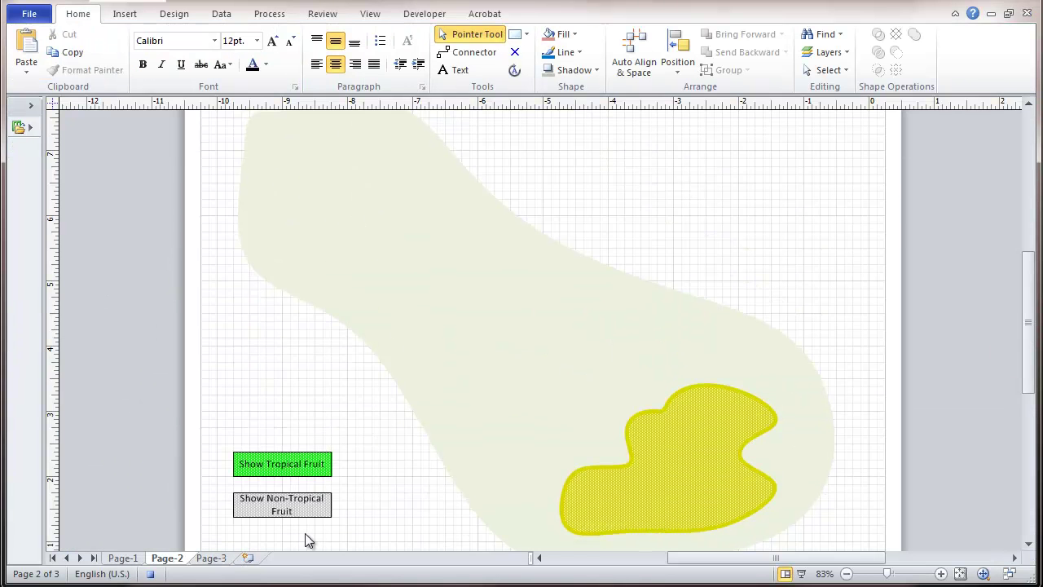
{"action": "left_click", "coordinate": [150, 574]}
Record a new macro named Show_Non_Tropical from the Developer tab
{"action": "left_click", "coordinate": [425, 14]}
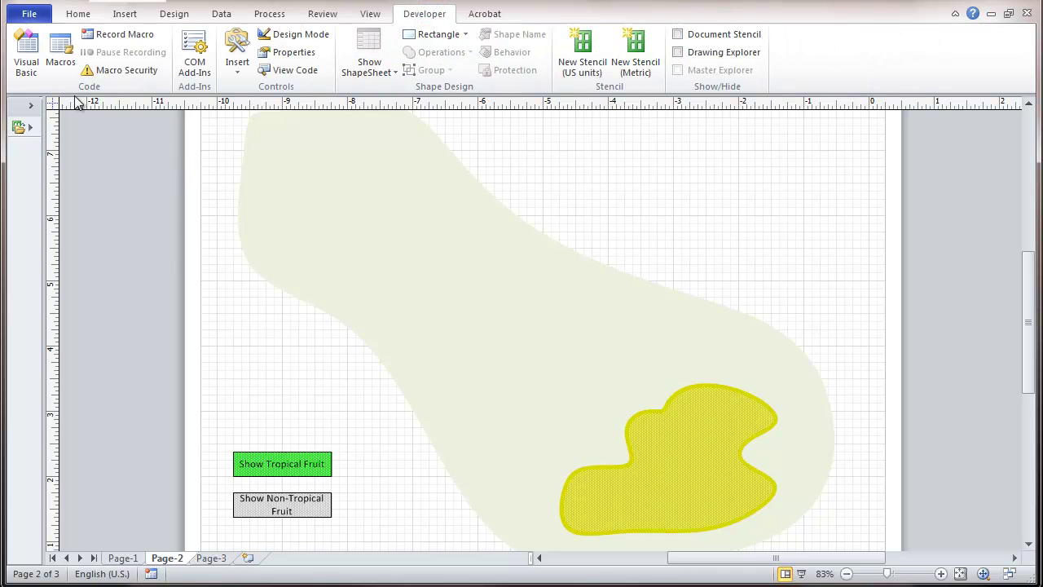
{"action": "left_click", "coordinate": [110, 36]}
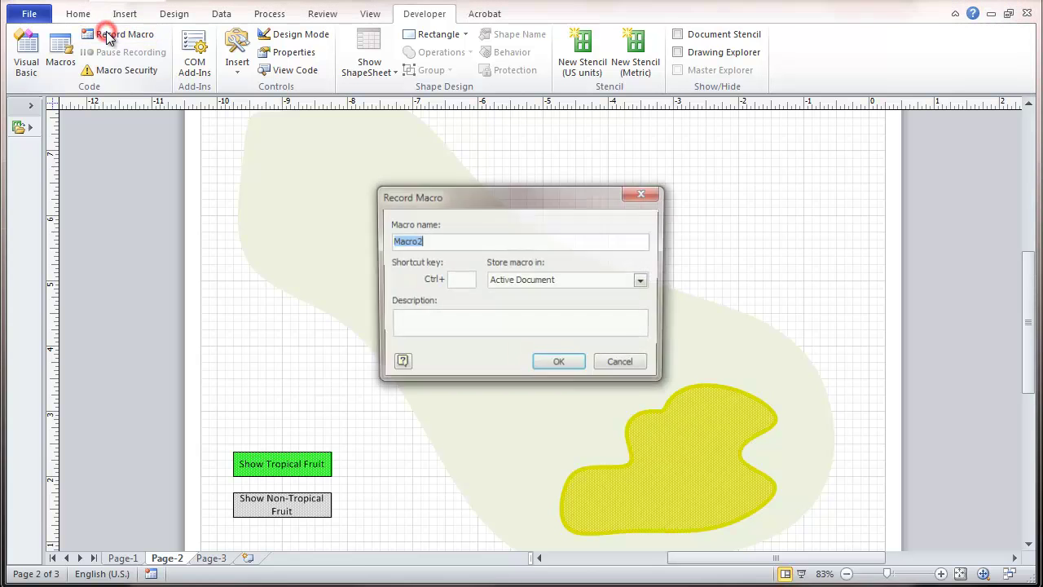
{"action": "type", "text": "Show_Non_Tropical"}
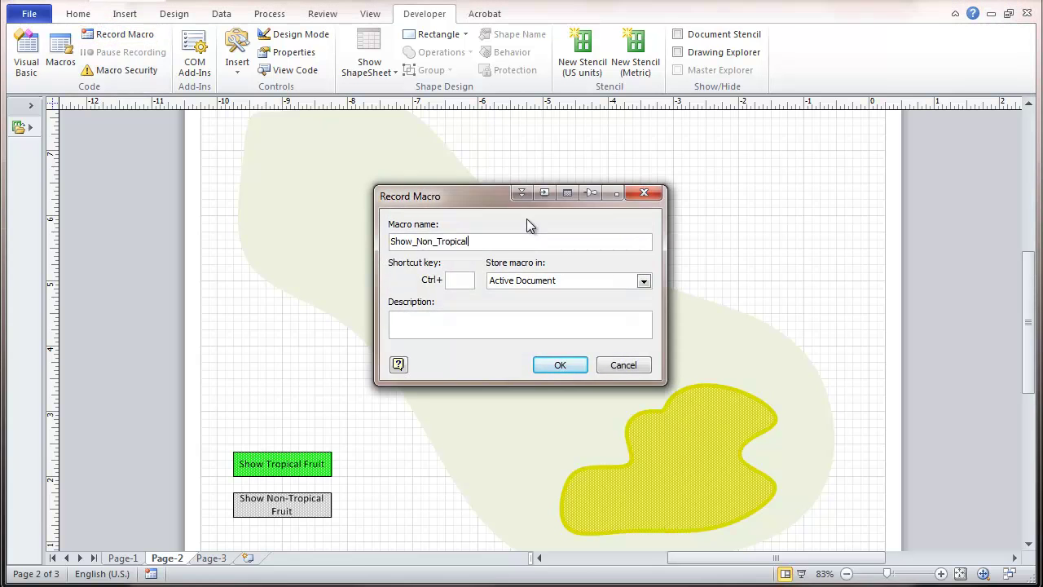
{"action": "left_click", "coordinate": [561, 365]}
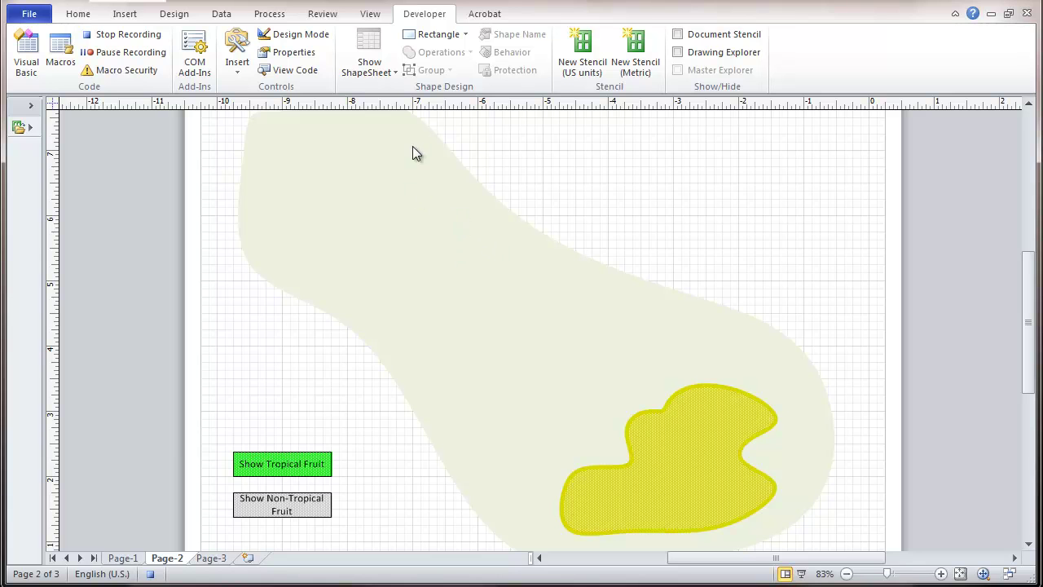
{"action": "left_click", "coordinate": [395, 72]}
Open the page ShapeSheet and set the Apples layer's Visible and Print to 1
{"action": "left_click", "coordinate": [383, 109]}
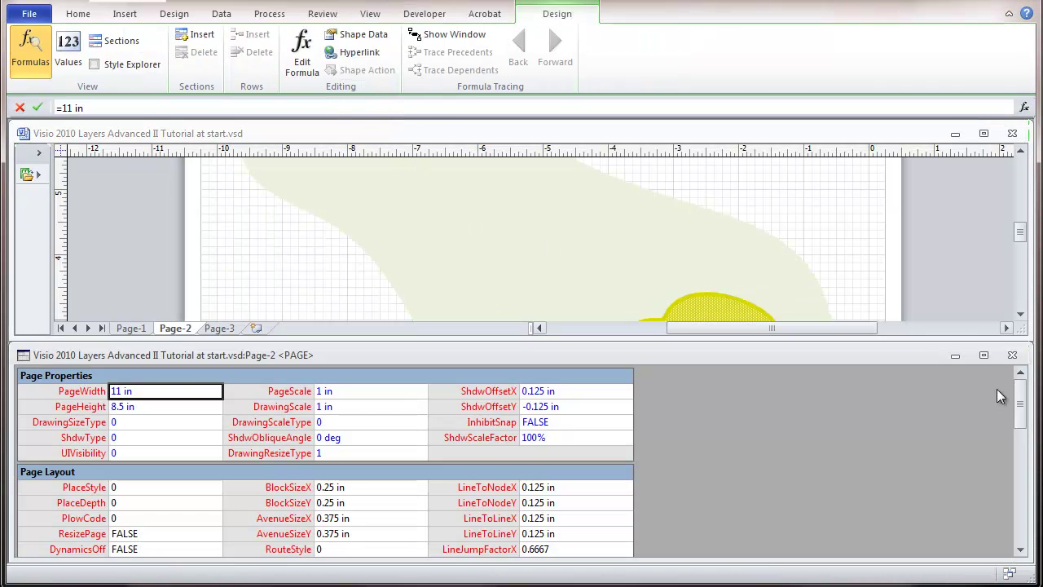
{"action": "left_click_drag", "start_coordinate": [1020, 411], "coordinate": [1008, 487]}
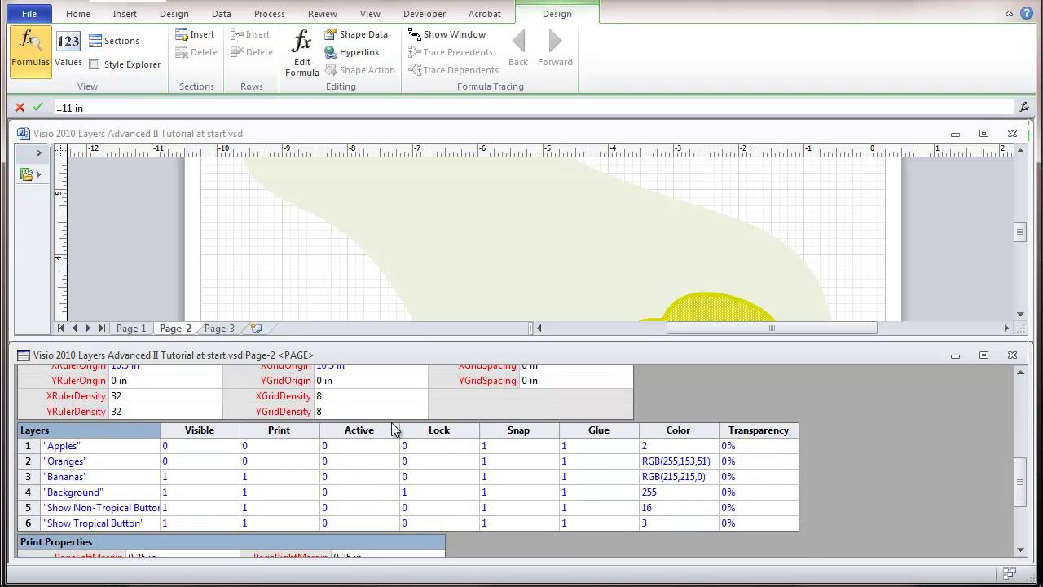
{"action": "left_click", "coordinate": [181, 448]}
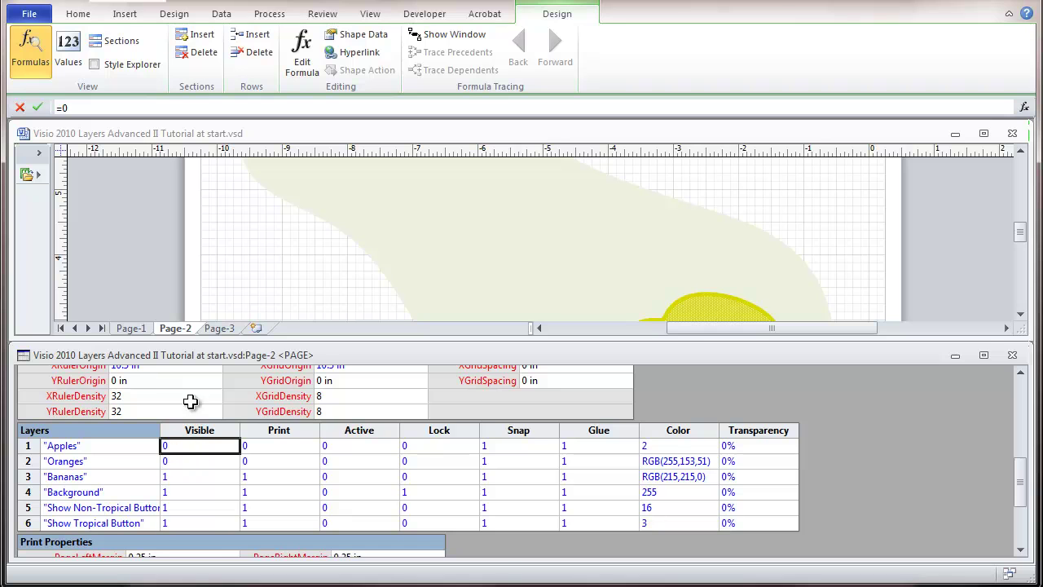
{"action": "left_click", "coordinate": [63, 106]}
{"action": "key", "text": "BackSpace"}
{"action": "type", "text": "1"}
{"action": "left_click", "coordinate": [39, 108]}
{"action": "left_click", "coordinate": [267, 447]}
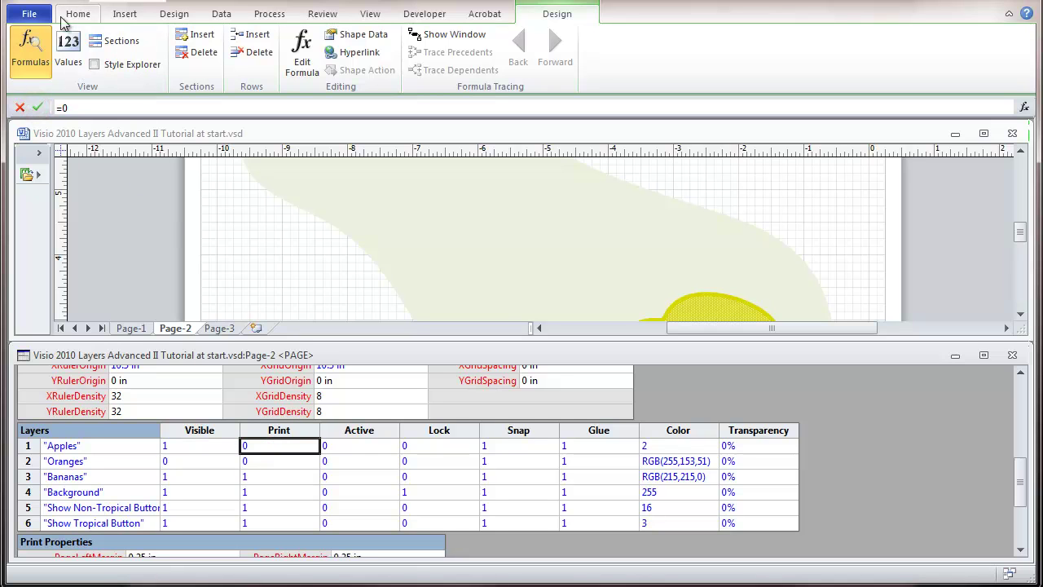
{"action": "double_click", "coordinate": [63, 106]}
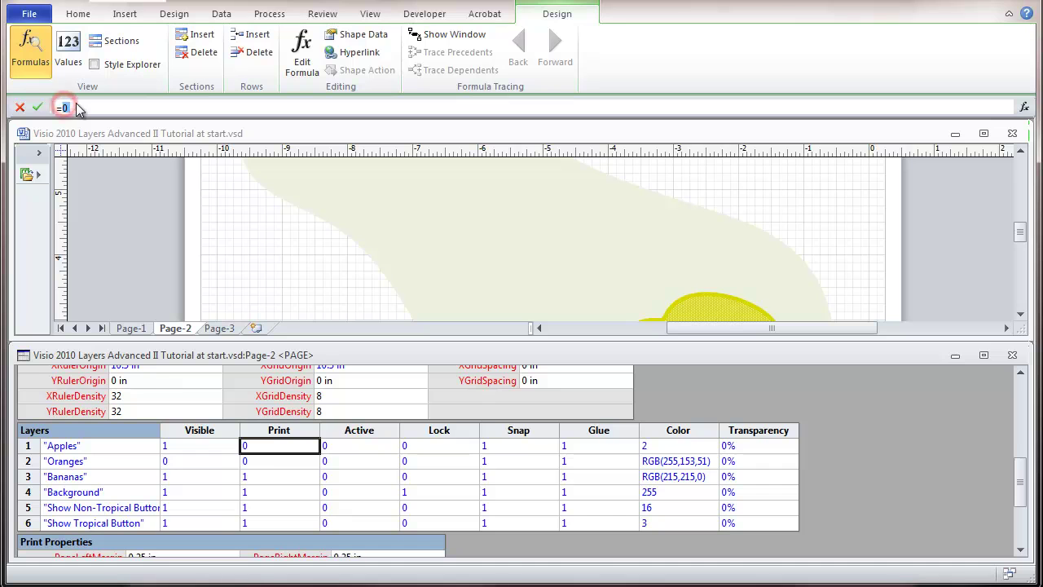
{"action": "type", "text": "=1"}
{"action": "left_click", "coordinate": [38, 107]}
Set the Oranges layer's Visible and Print values to 1
{"action": "left_click", "coordinate": [190, 466]}
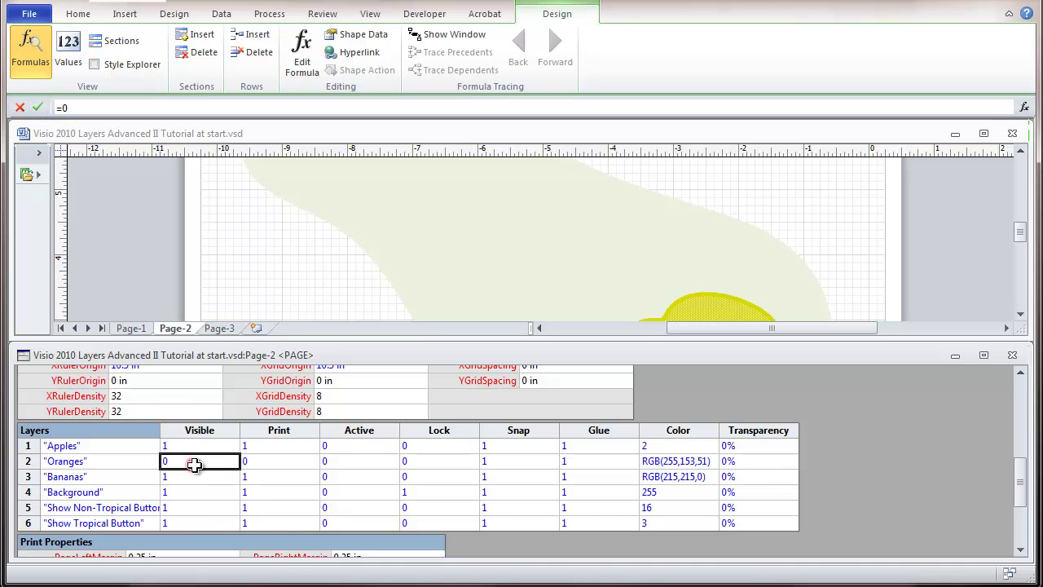
{"action": "double_click", "coordinate": [64, 106]}
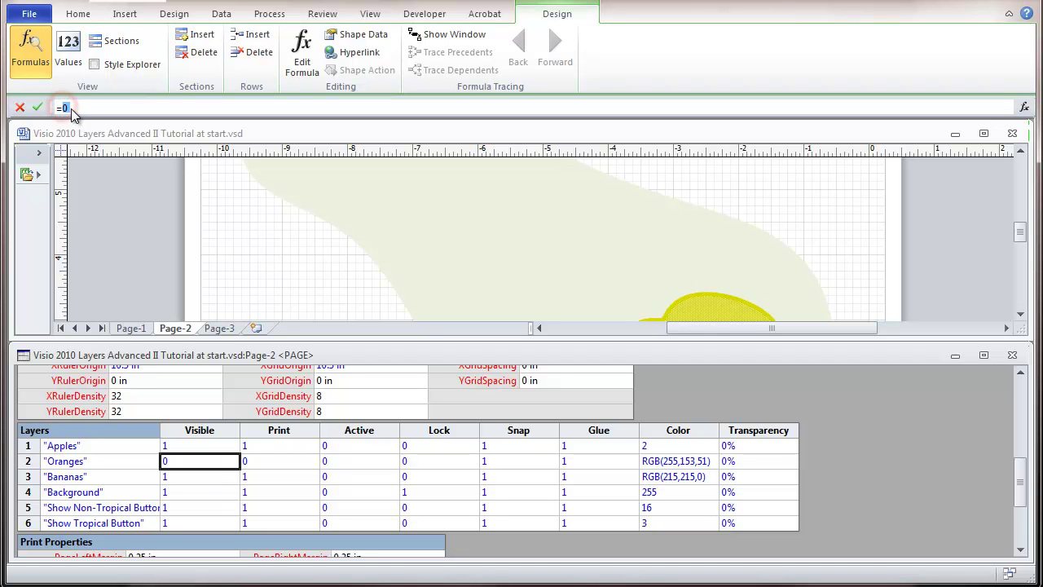
{"action": "type", "text": "=1"}
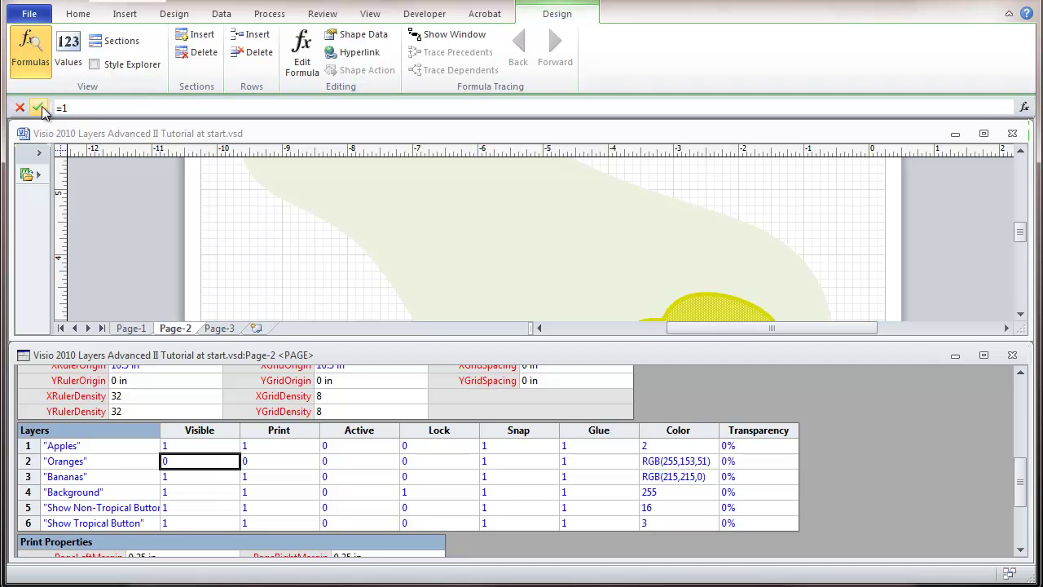
{"action": "left_click", "coordinate": [37, 106]}
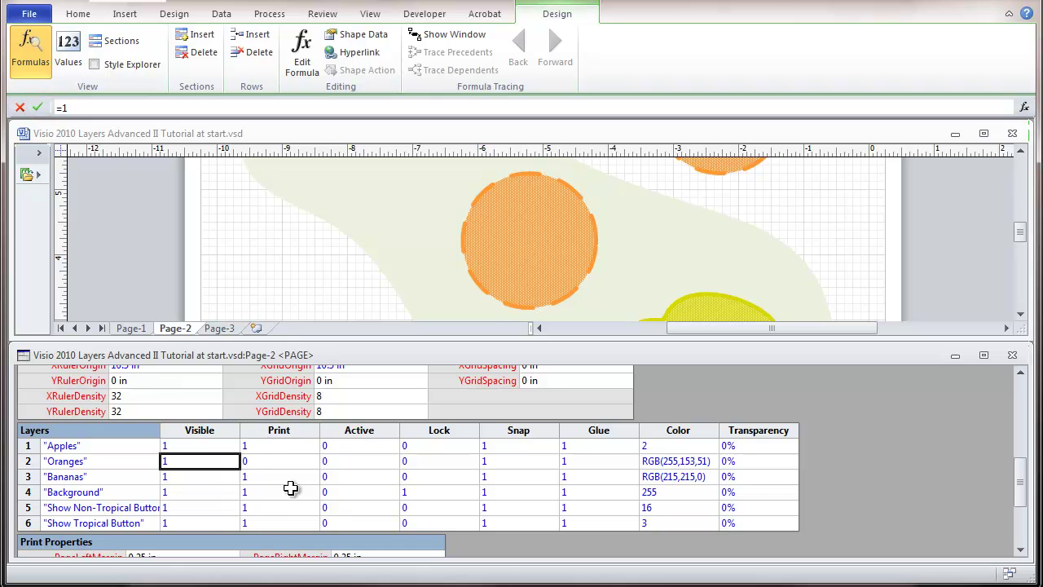
{"action": "left_click", "coordinate": [270, 461]}
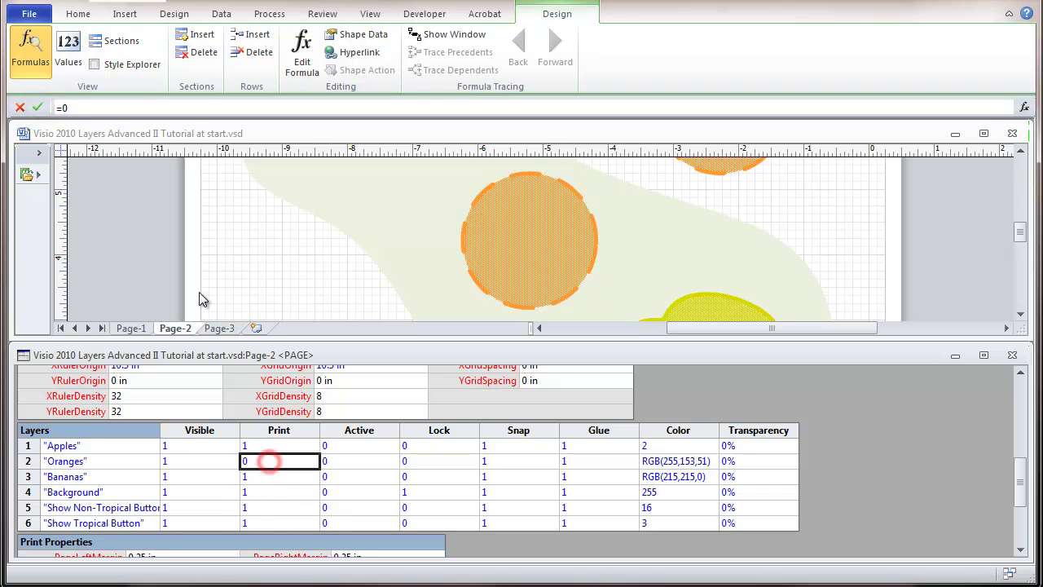
{"action": "left_click", "coordinate": [63, 107]}
{"action": "key", "text": "BackSpace"}
{"action": "type", "text": "1"}
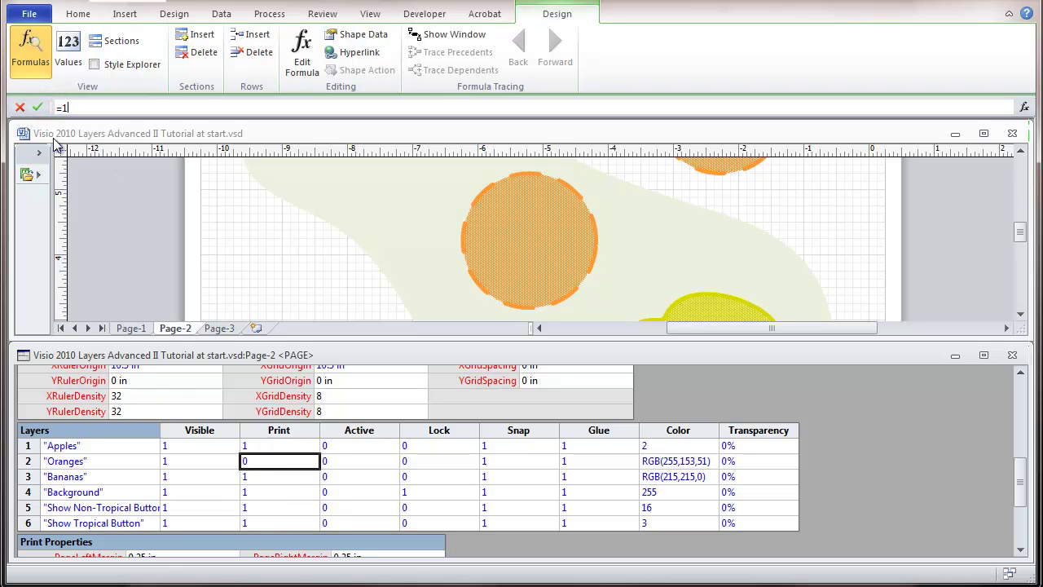
{"action": "left_click", "coordinate": [37, 107]}
Set the Bananas layer's Visible and Print values to 0
{"action": "left_click", "coordinate": [185, 477]}
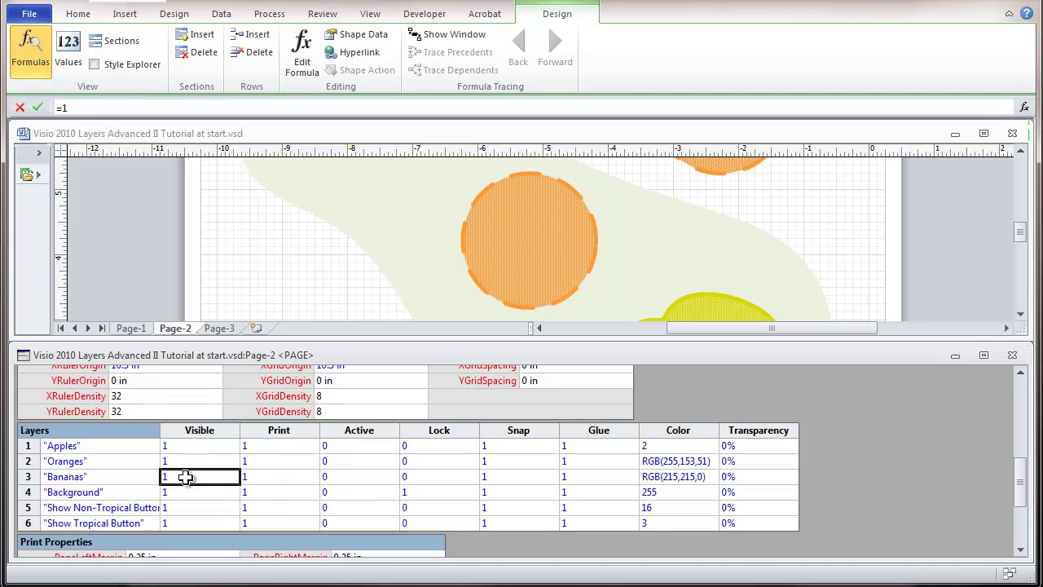
{"action": "left_click", "coordinate": [62, 106]}
{"action": "key", "text": "BackSpace"}
{"action": "type", "text": "0"}
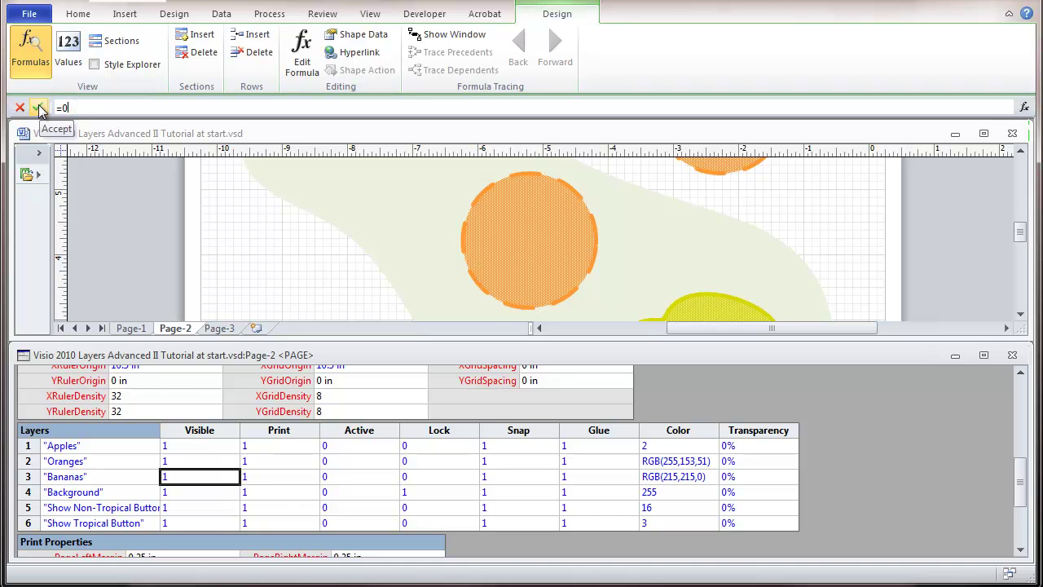
{"action": "left_click", "coordinate": [39, 107]}
{"action": "left_click", "coordinate": [271, 477]}
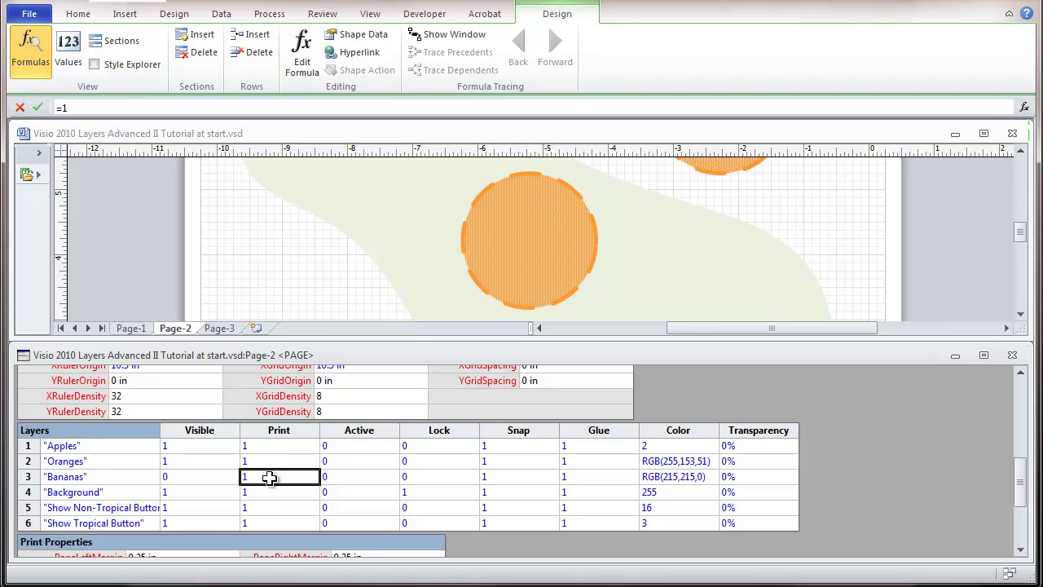
{"action": "left_click_drag", "start_coordinate": [63, 106], "coordinate": [85, 112]}
{"action": "type", "text": "0"}
{"action": "left_click", "coordinate": [39, 108]}
Set layer row 5 Color to 3 and row 6 Color to 16, then close the ShapeSheet
{"action": "left_click", "coordinate": [653, 510]}
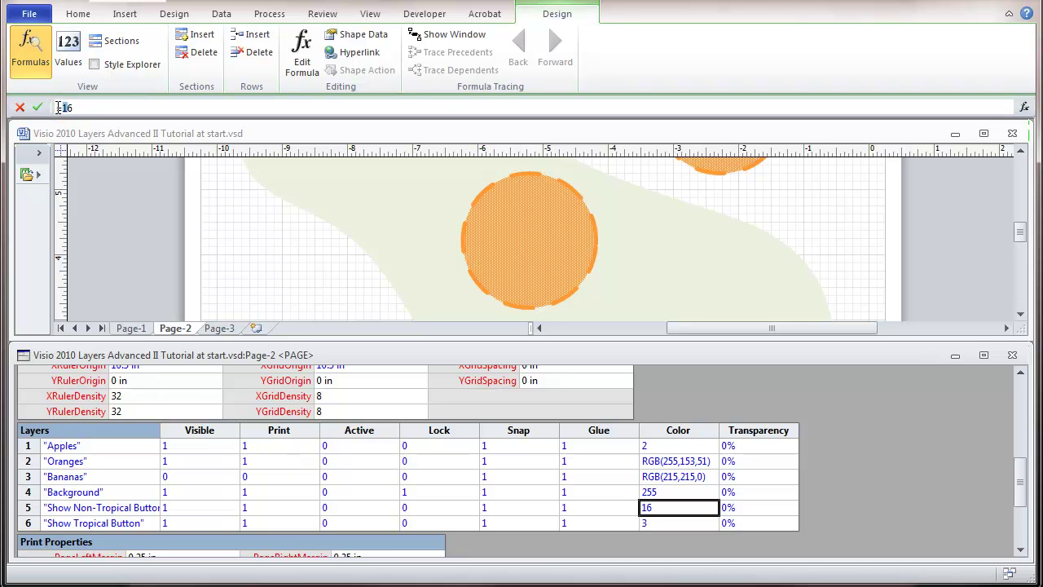
{"action": "double_click", "coordinate": [62, 107]}
{"action": "type", "text": "3"}
{"action": "left_click", "coordinate": [37, 107]}
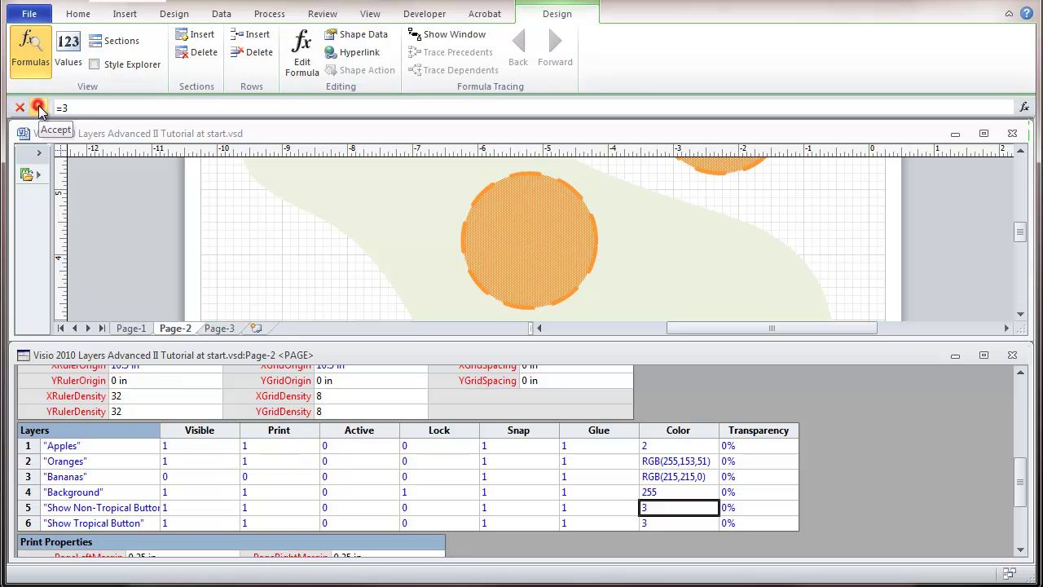
{"action": "left_click", "coordinate": [652, 524]}
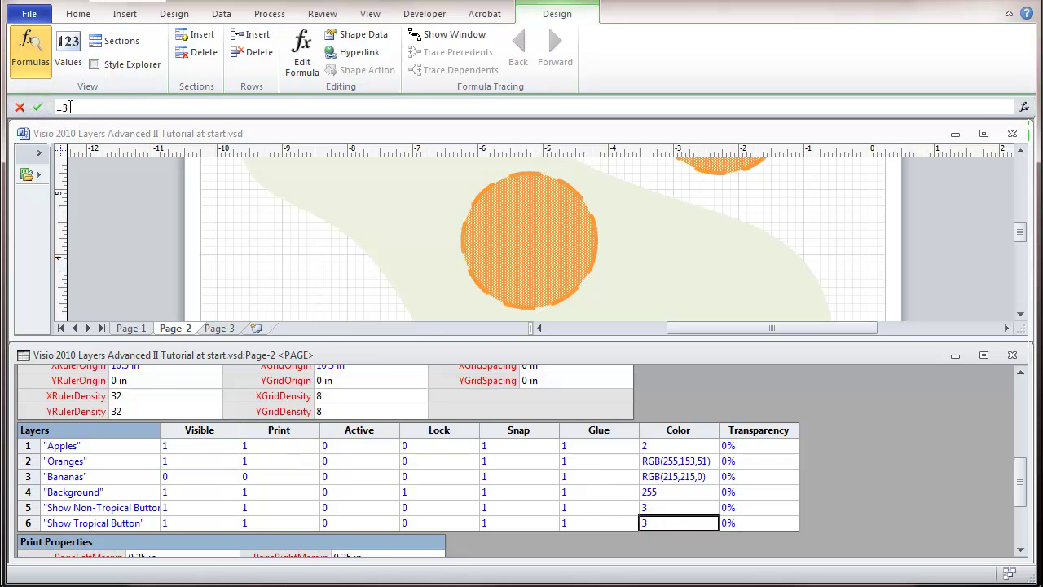
{"action": "left_click_drag", "start_coordinate": [63, 106], "coordinate": [72, 106]}
{"action": "left_click", "coordinate": [37, 106]}
{"action": "left_click", "coordinate": [1012, 356]}
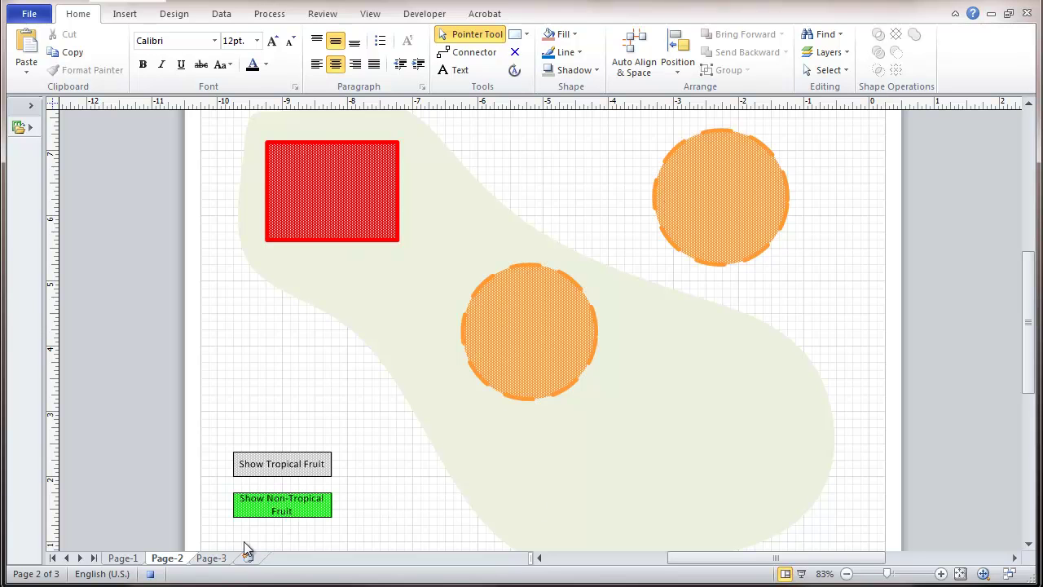
Stop the macro recording and open the Macros dialog with Alt+F8
{"action": "left_click", "coordinate": [149, 574]}
{"action": "left_click", "coordinate": [421, 16]}
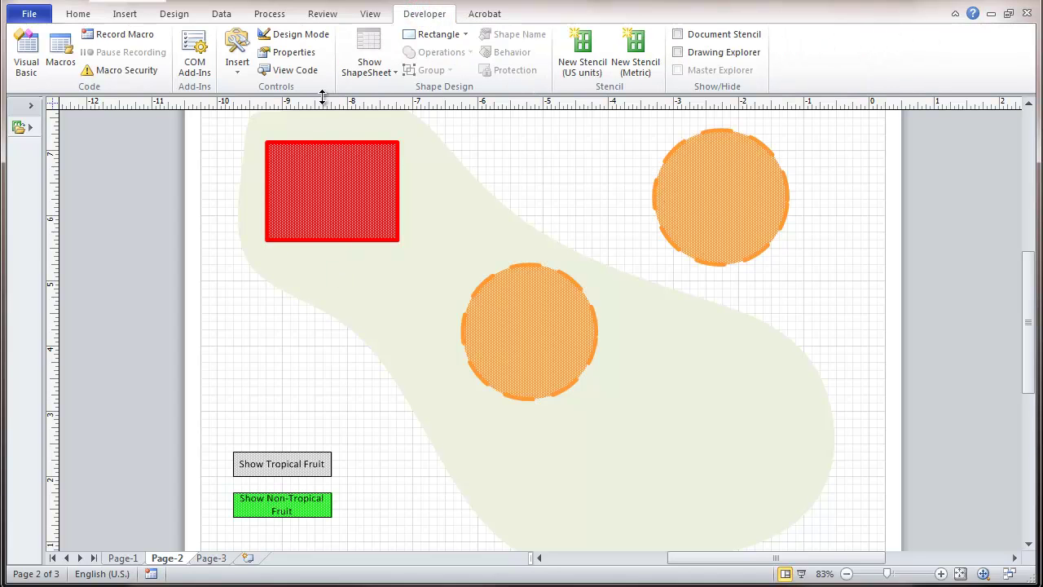
{"action": "key", "text": "alt+F8"}
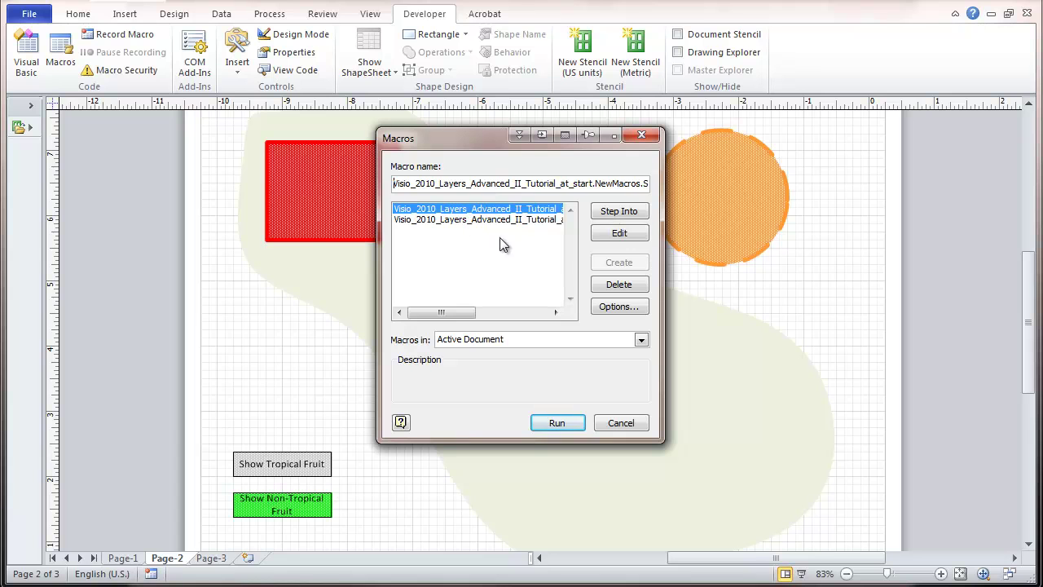
Run the Show_Tropical macro from the Macros dialog
{"action": "left_click_drag", "start_coordinate": [465, 314], "coordinate": [432, 310]}
{"action": "left_click", "coordinate": [433, 220]}
{"action": "left_click", "coordinate": [554, 426]}
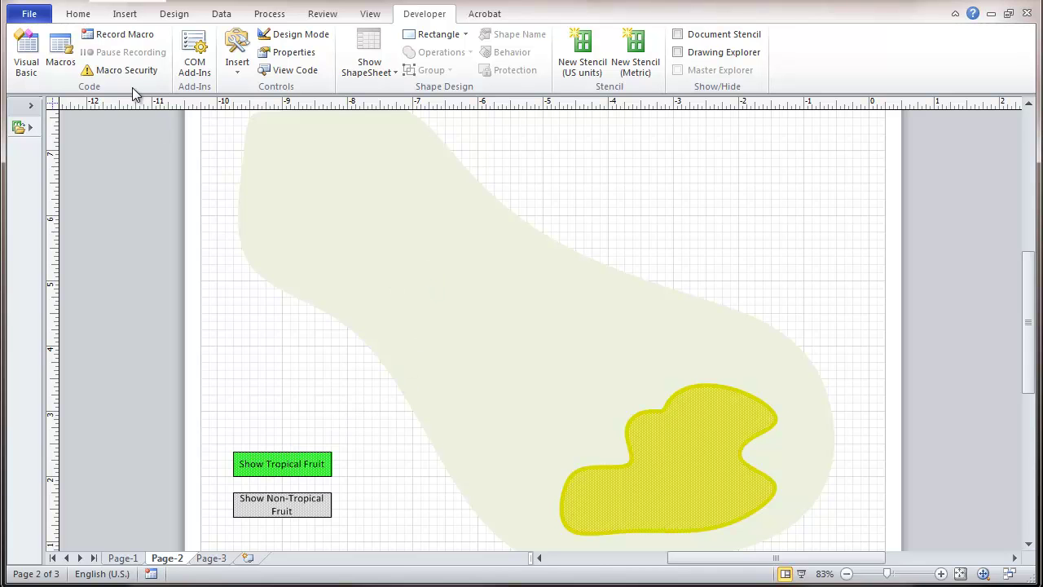
Run the Show_Non_Tropical macro, then select the Show Tropical Fruit button
{"action": "left_click", "coordinate": [70, 57]}
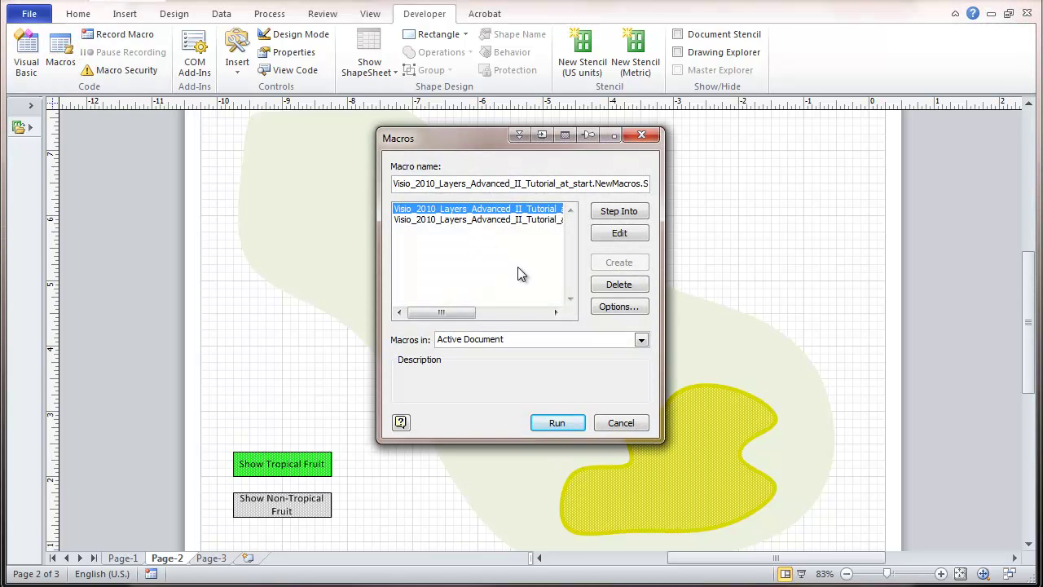
{"action": "mouse_move", "coordinate": [463, 312]}
{"action": "left_mouse_down"}
{"action": "mouse_move", "coordinate": [531, 313]}
{"action": "mouse_move", "coordinate": [446, 314]}
{"action": "left_mouse_up"}
{"action": "left_click", "coordinate": [552, 424]}
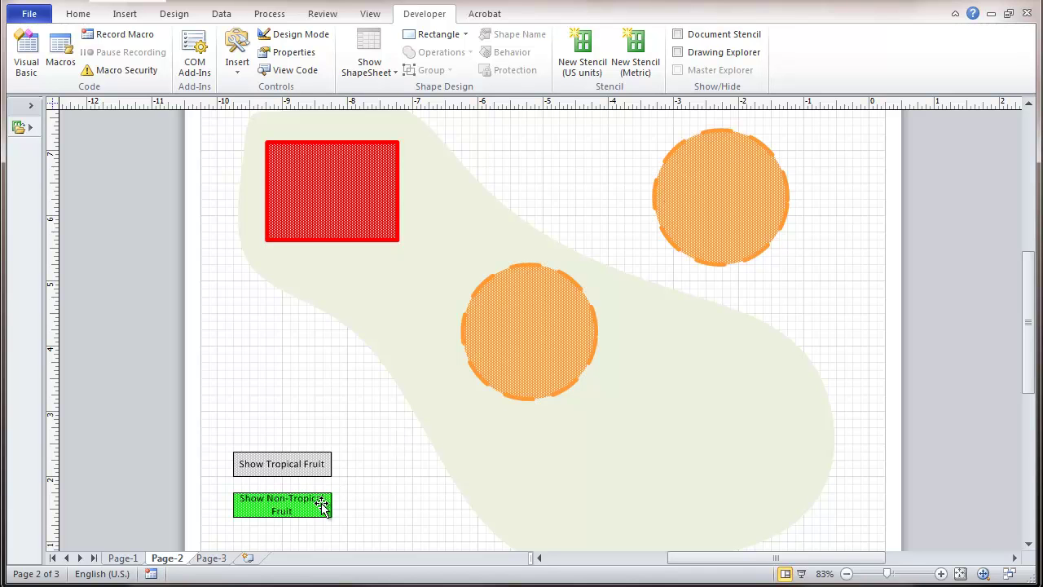
{"action": "left_click", "coordinate": [300, 456]}
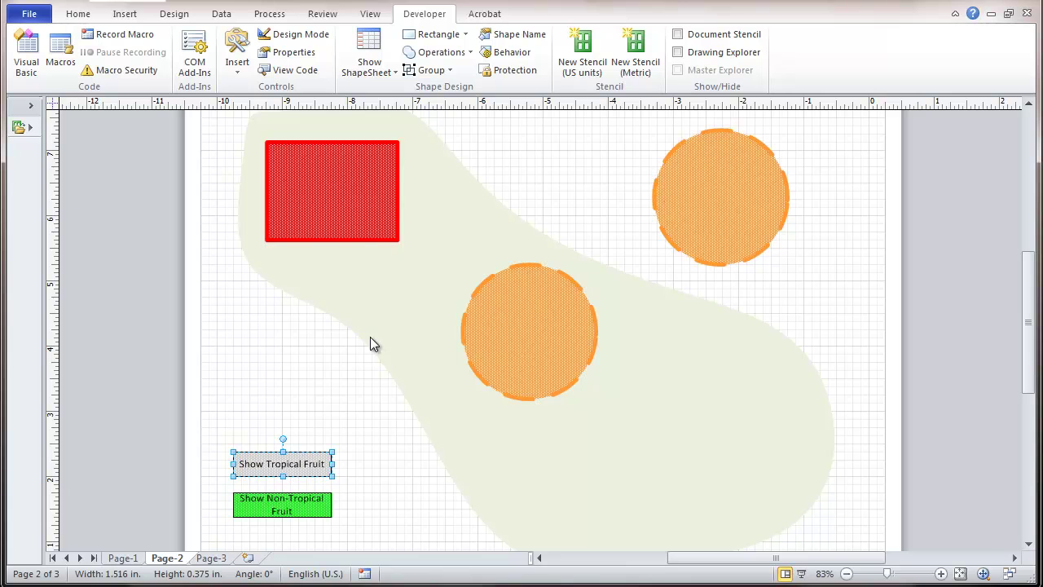
Set the button's Double-Click behavior to Run macro NewMacros.Show_Tropical
{"action": "left_click", "coordinate": [512, 53]}
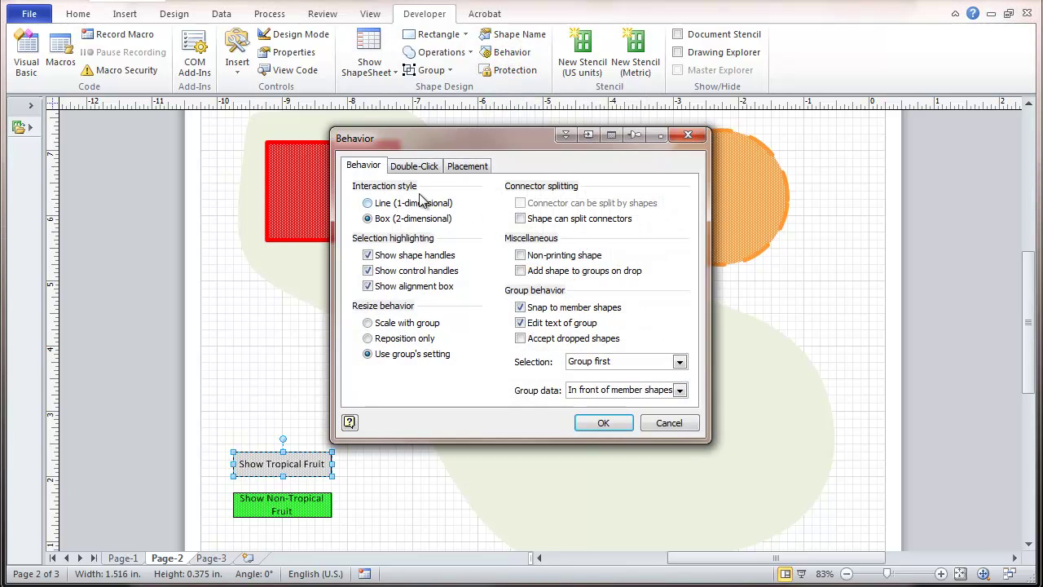
{"action": "left_click", "coordinate": [416, 168]}
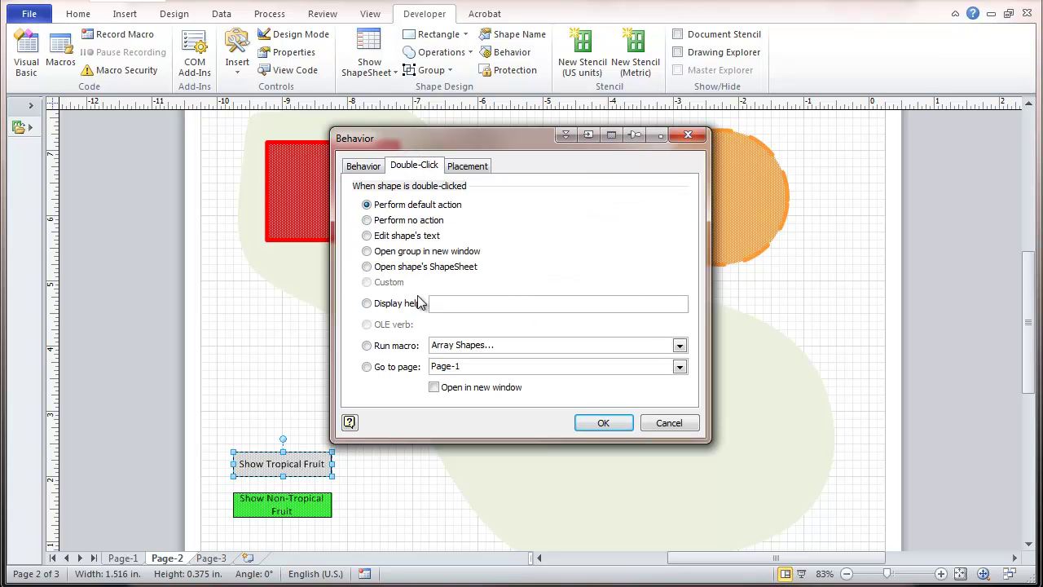
{"action": "left_click", "coordinate": [367, 345]}
{"action": "left_click", "coordinate": [679, 345]}
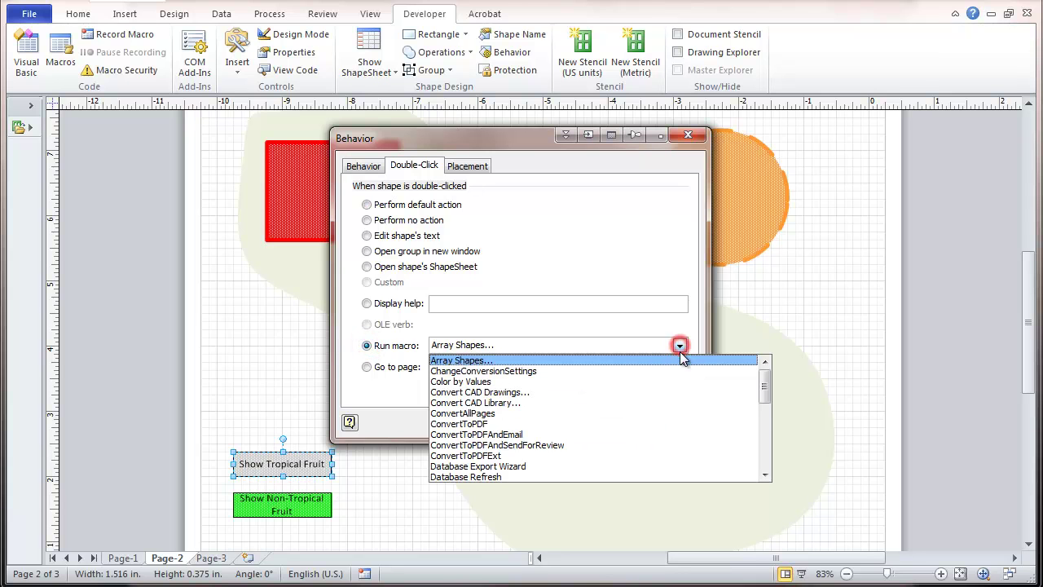
{"action": "left_click_drag", "start_coordinate": [766, 390], "coordinate": [764, 475]}
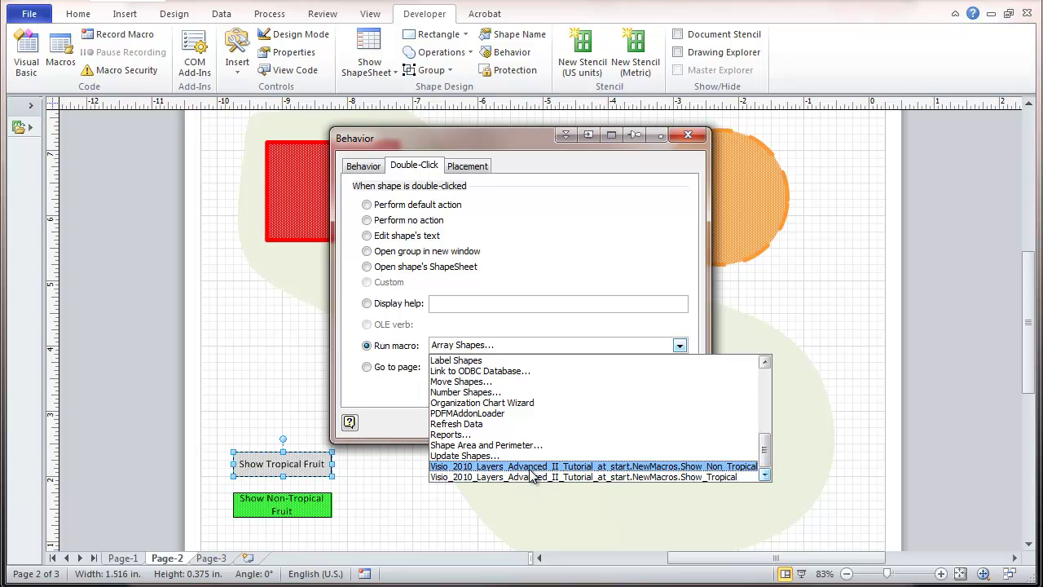
{"action": "left_click", "coordinate": [499, 477]}
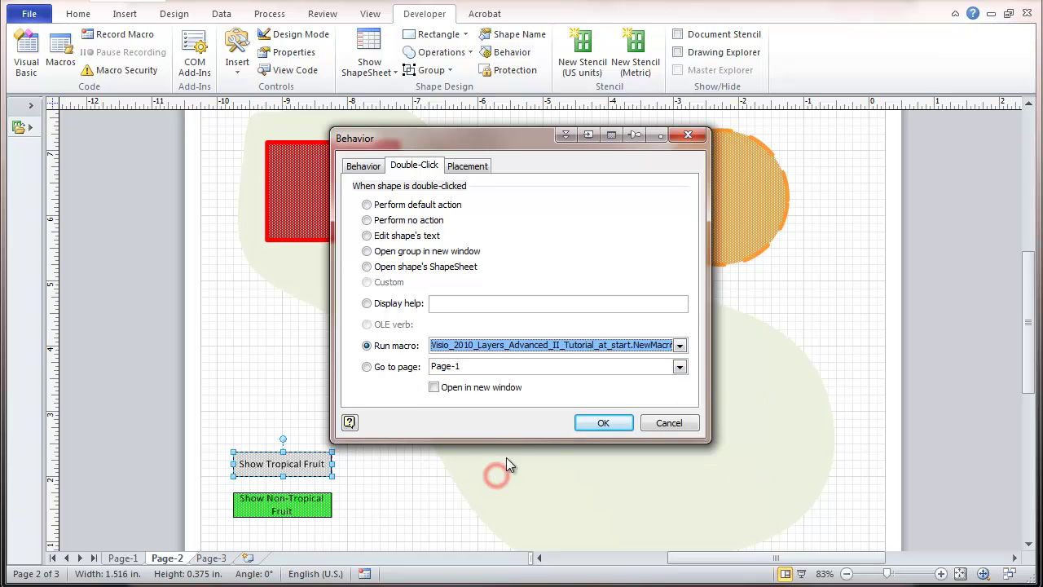
{"action": "left_click", "coordinate": [604, 425]}
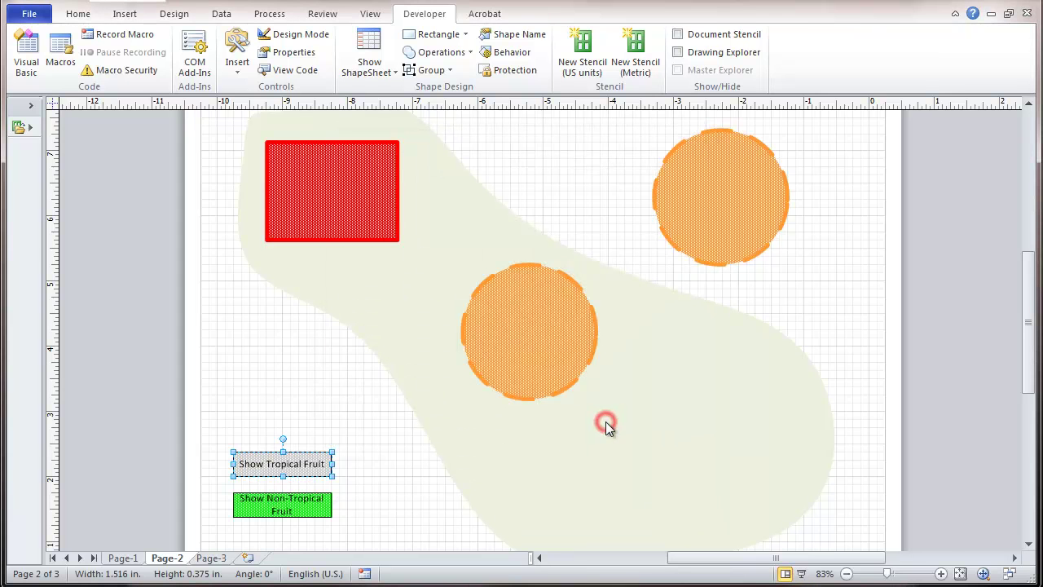
Set the Show Non-Tropical Fruit button's Double-Click behavior to Run macro NewMacros.Show_Non_Tropical
{"action": "left_click", "coordinate": [298, 503]}
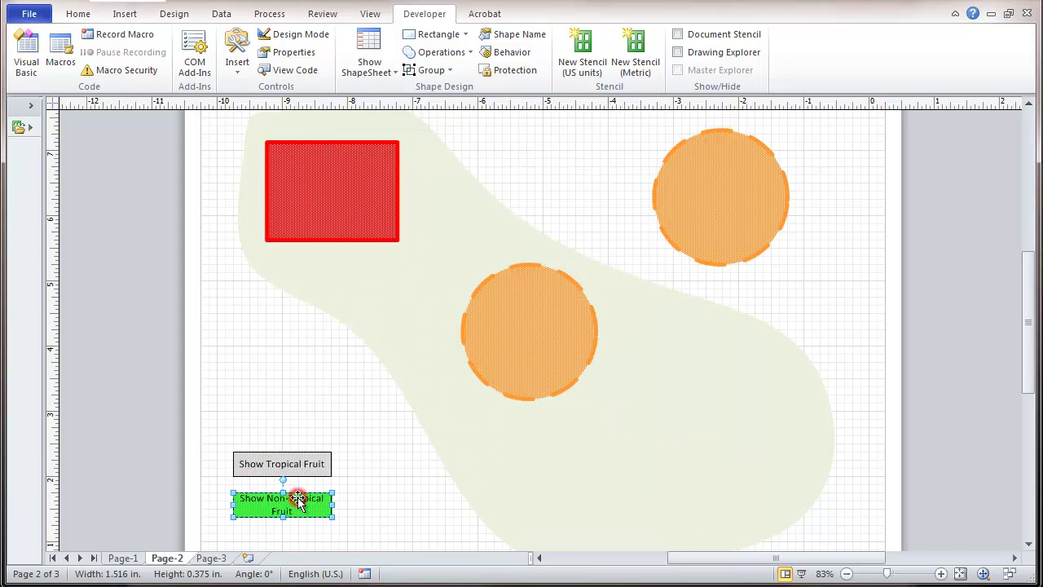
{"action": "left_click", "coordinate": [506, 54]}
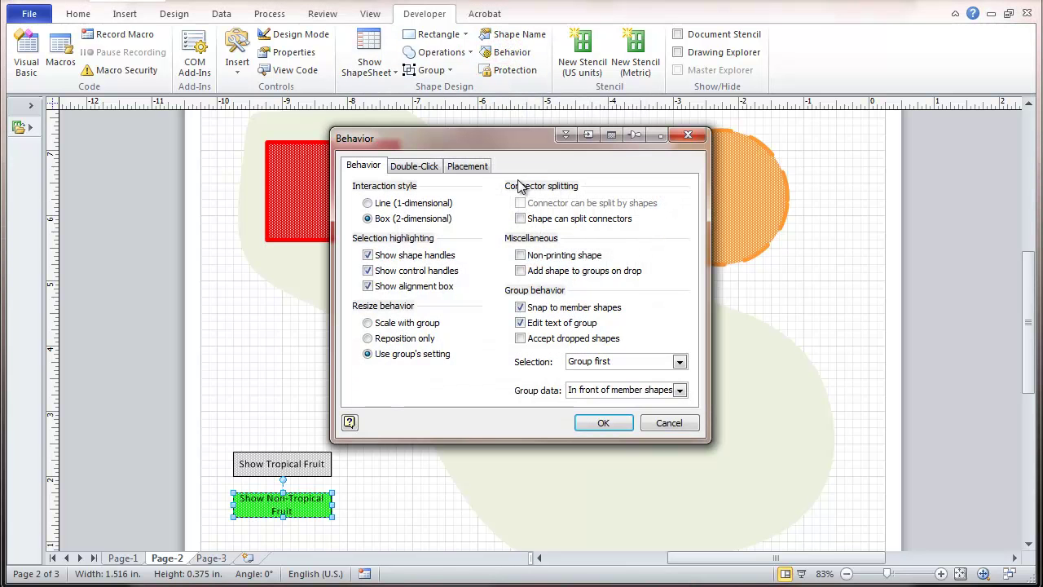
{"action": "left_click", "coordinate": [413, 167]}
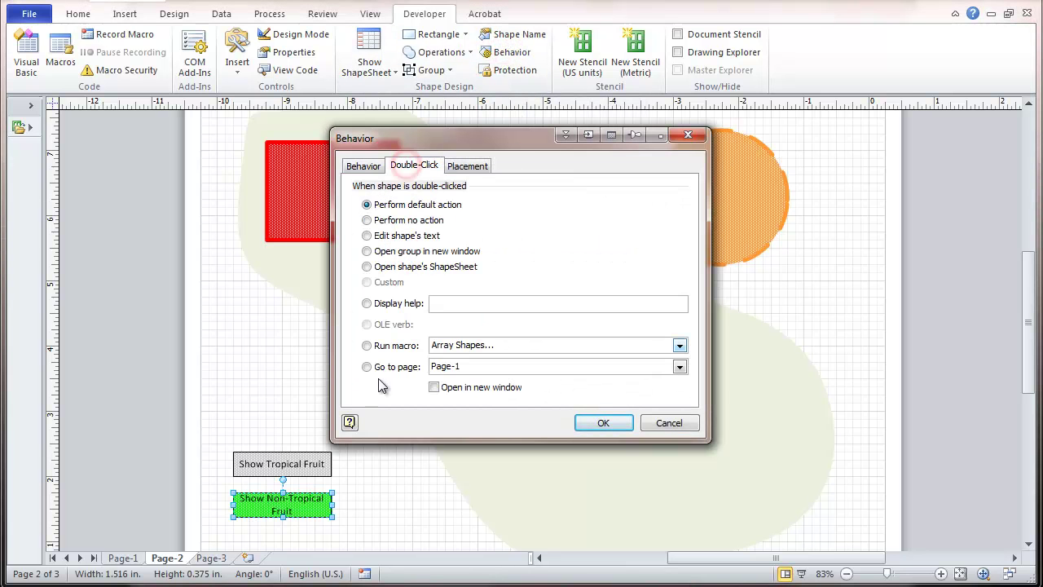
{"action": "left_click", "coordinate": [368, 346]}
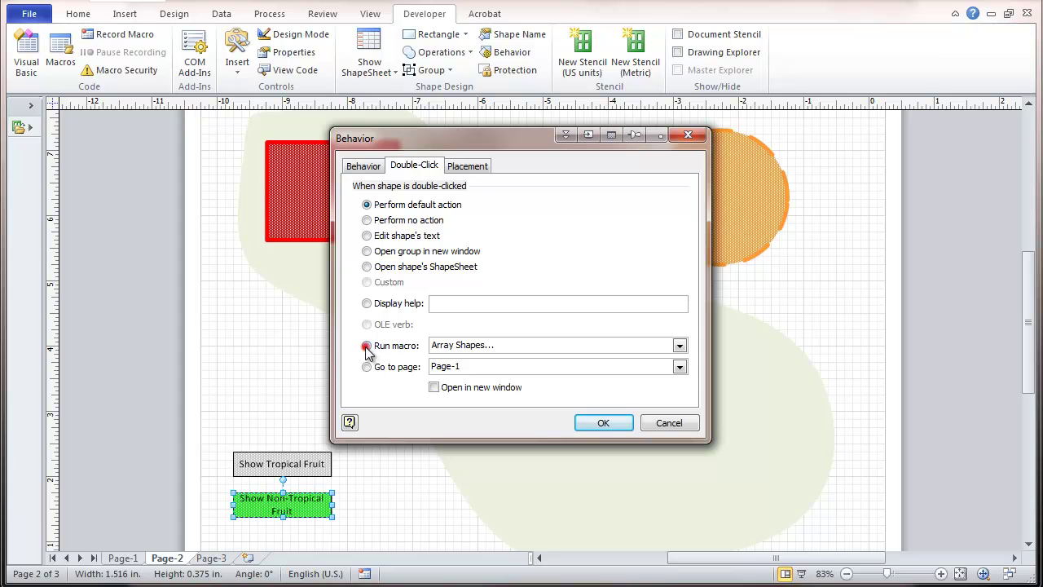
{"action": "left_click", "coordinate": [680, 347]}
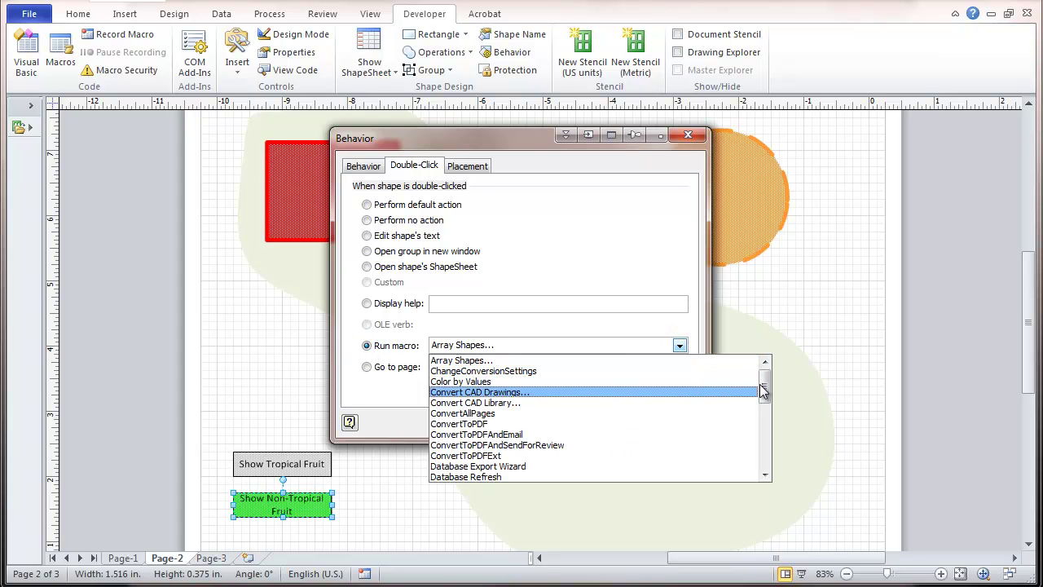
{"action": "scroll", "coordinate": [765, 389], "scroll_direction": "down", "scroll_amount": 5}
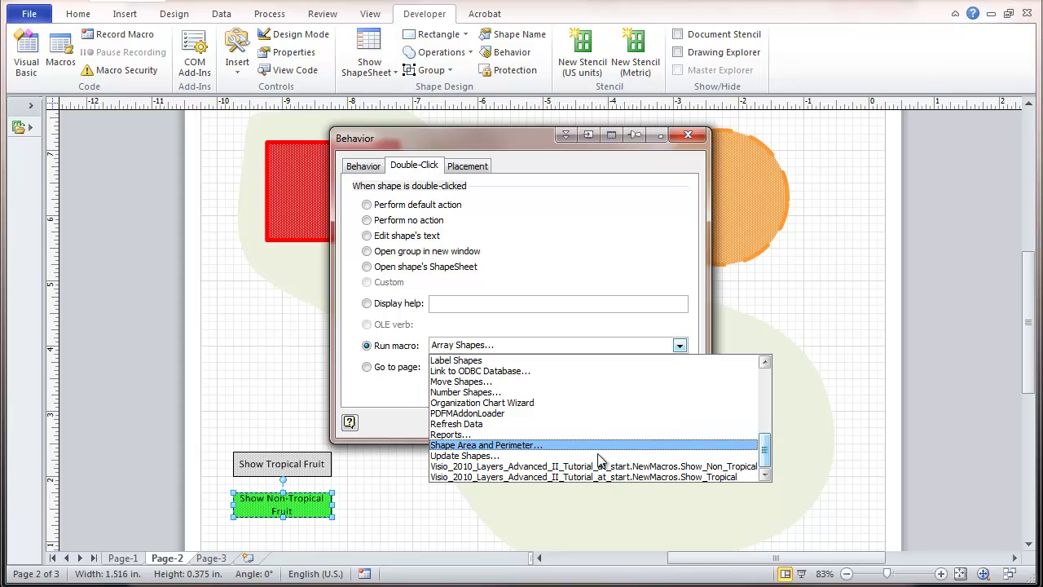
{"action": "left_click", "coordinate": [555, 466]}
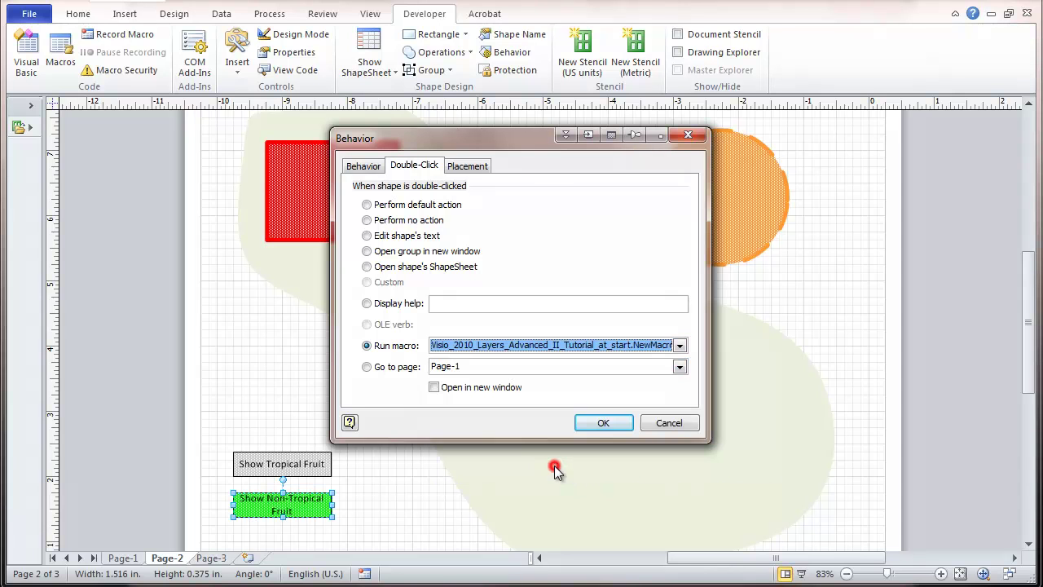
{"action": "left_click", "coordinate": [605, 424]}
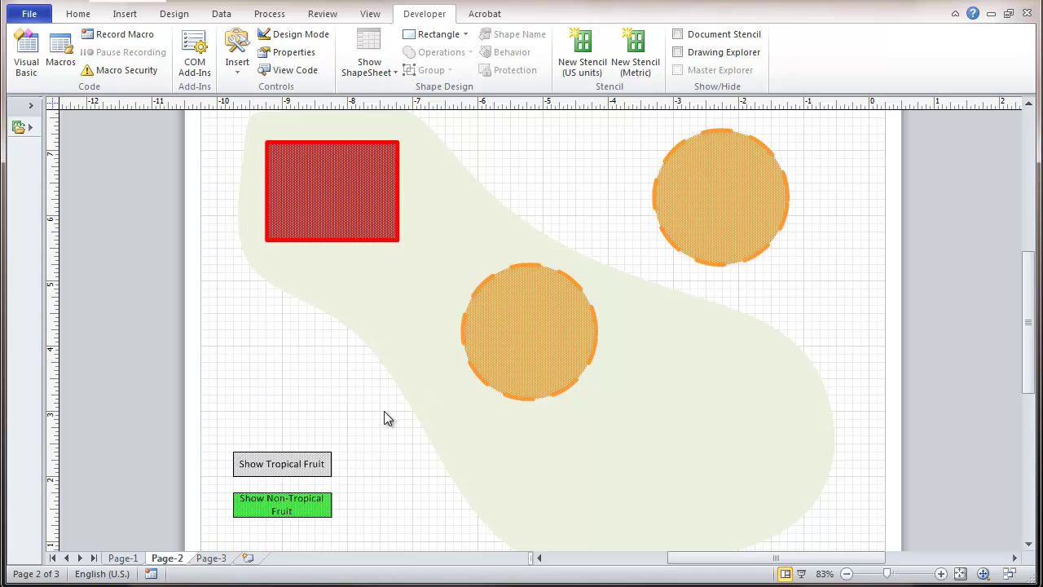
{"action": "left_click", "coordinate": [307, 464]}
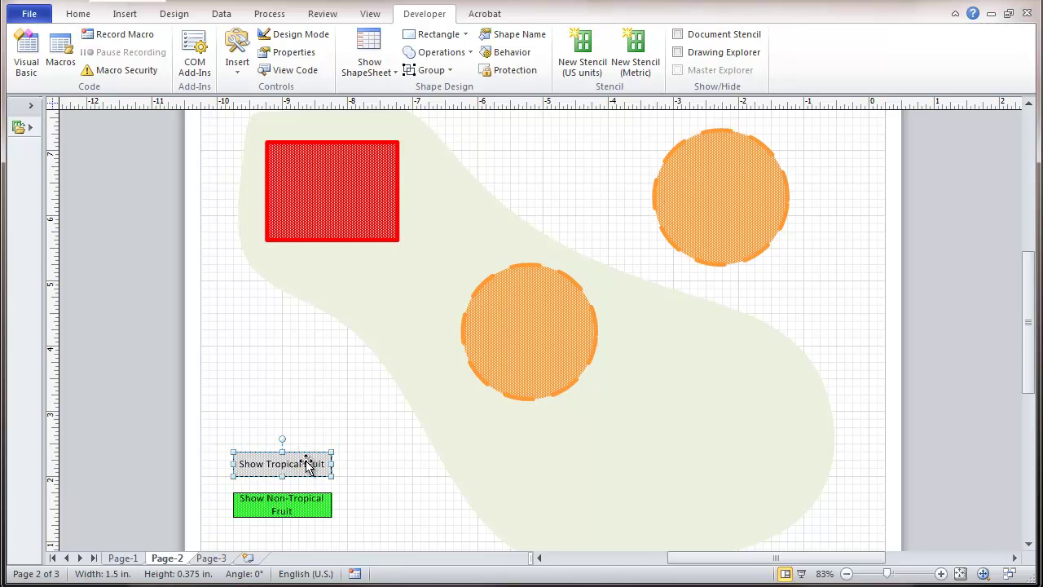
{"action": "double_click", "coordinate": [307, 464]}
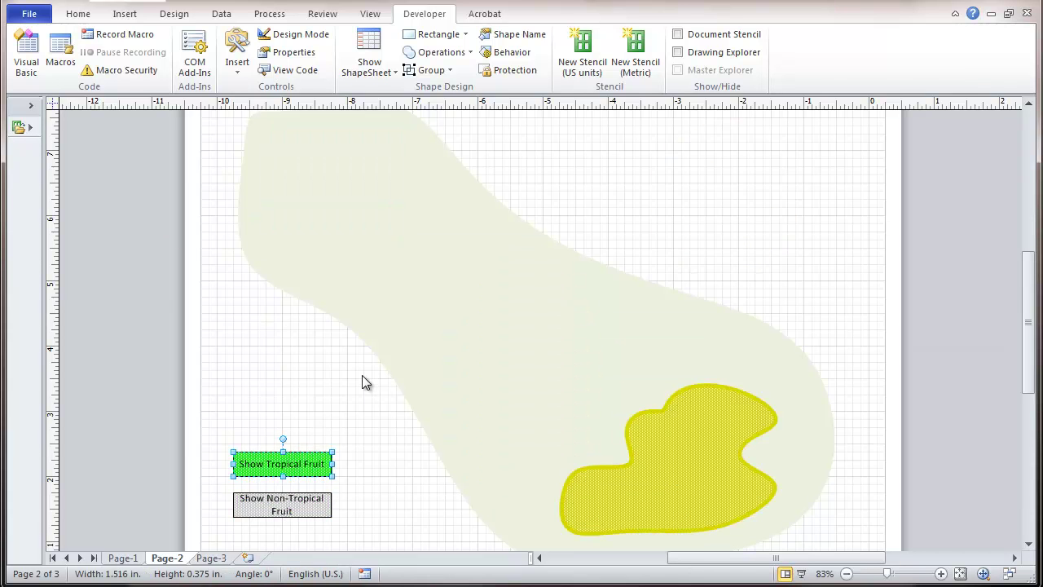
{"action": "left_click", "coordinate": [371, 487]}
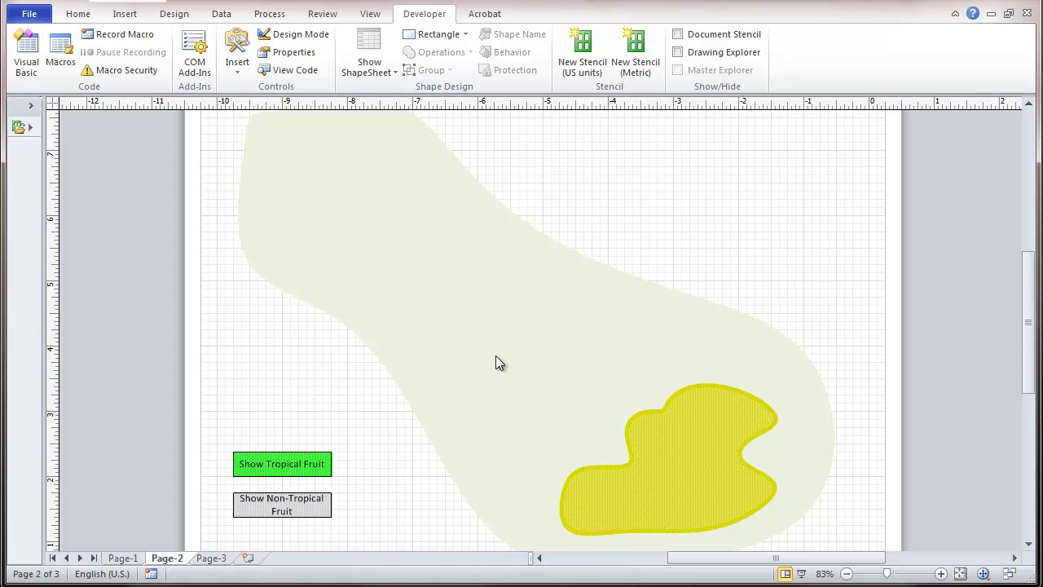
{"action": "left_click", "coordinate": [310, 506]}
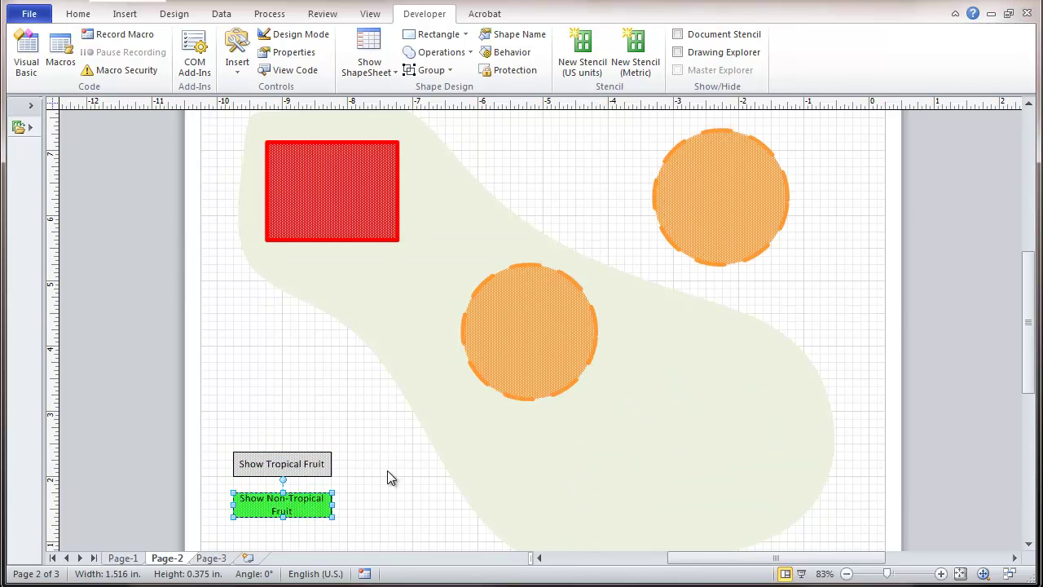
{"action": "left_click", "coordinate": [388, 475]}
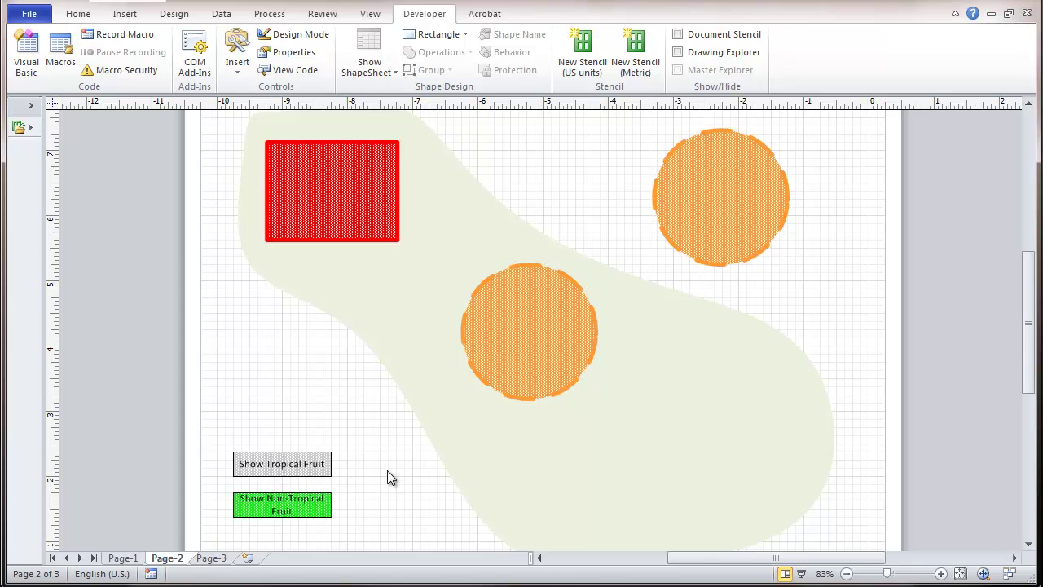